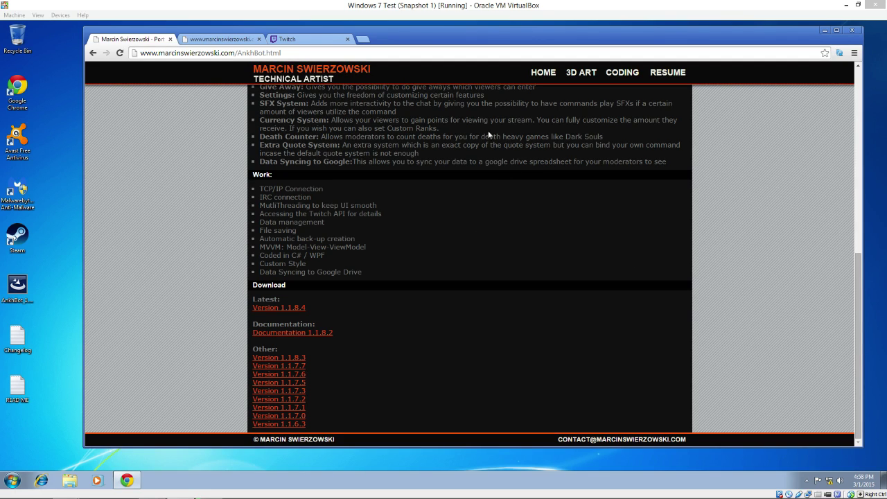
Step: Download the AnkhBot version 1.1.8.4 archive from the Latest version link
scroll(525, 225, "up", 10)
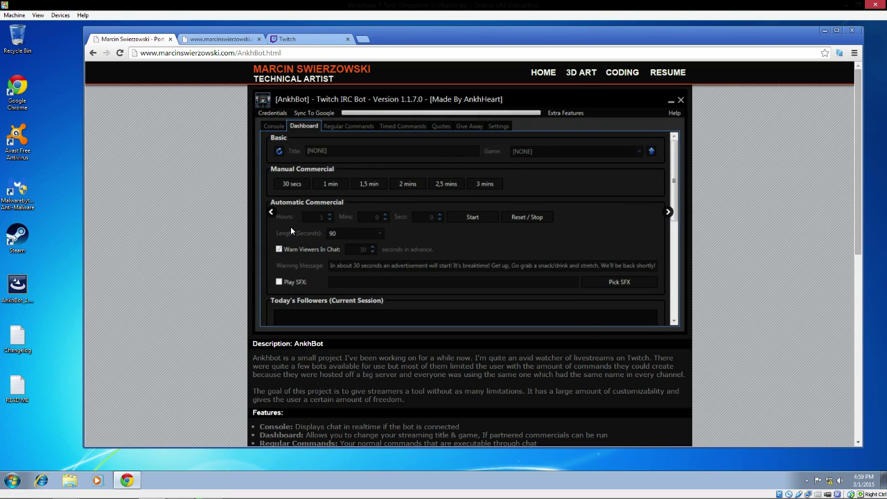
scroll(316, 205, "down", 5)
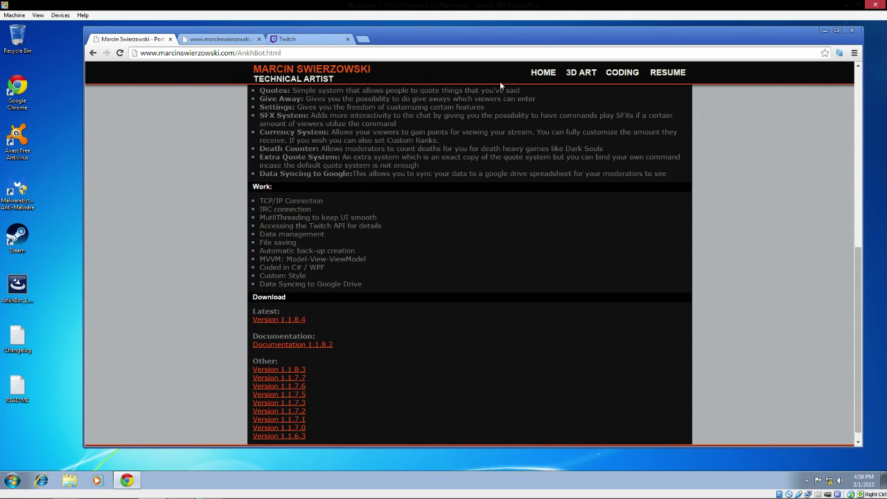
scroll(431, 350, "down", 1)
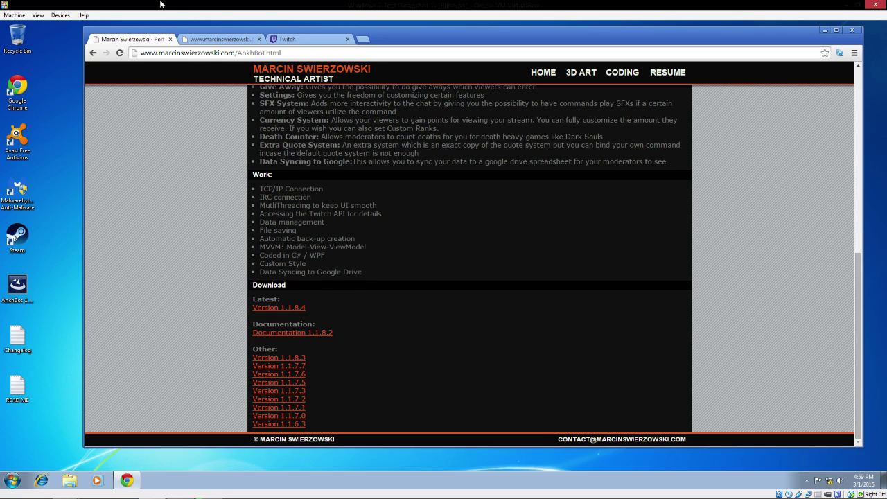
left_click(208, 53)
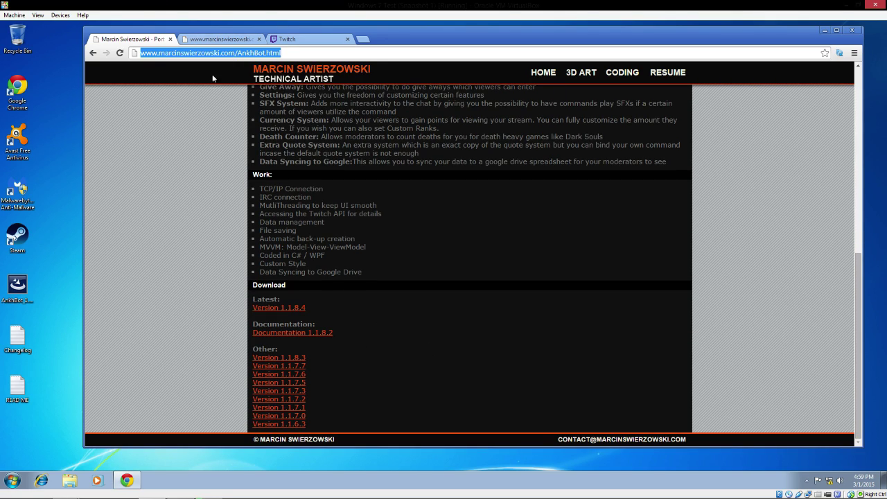
left_click(300, 50)
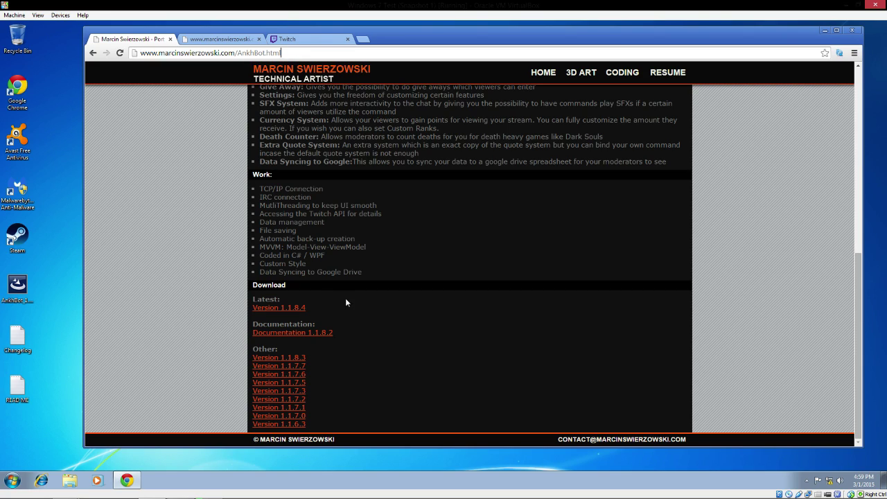
left_click(278, 308)
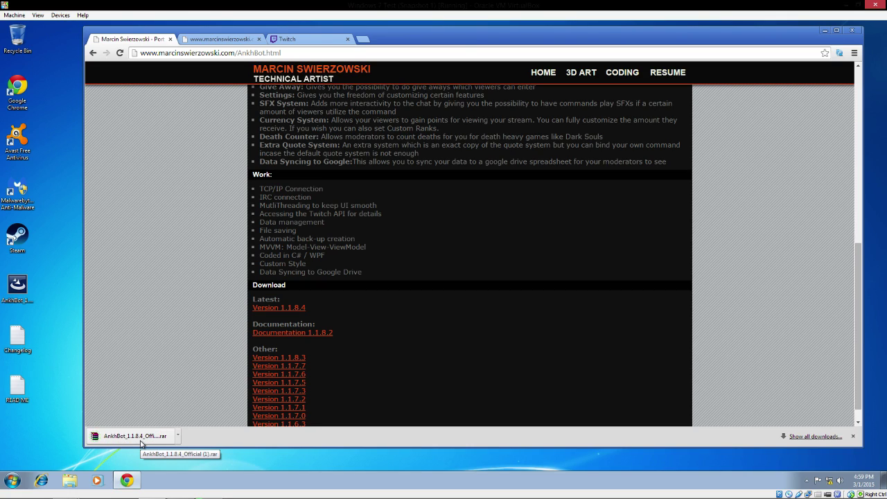
left_click(142, 444)
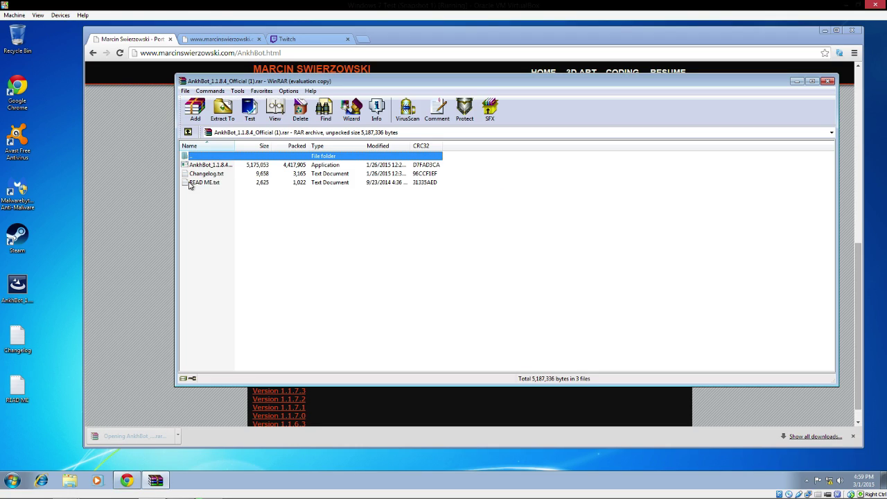
left_click_drag(194, 212, 202, 174)
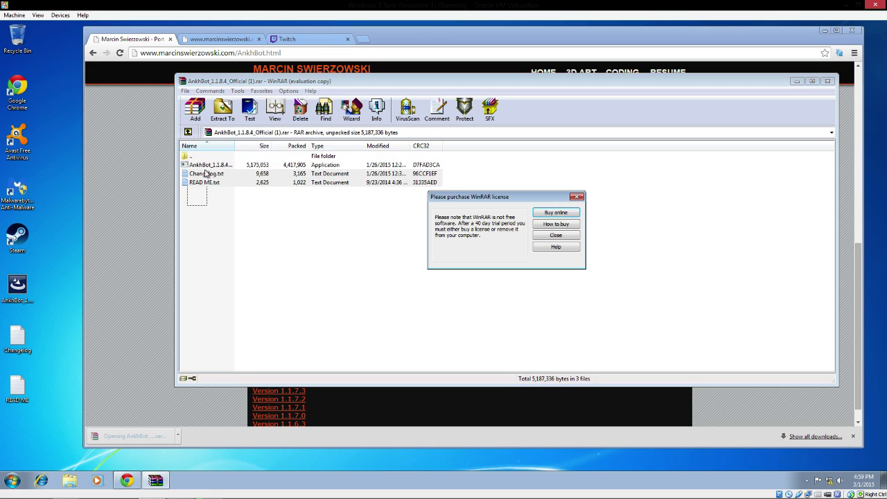
left_click(558, 235)
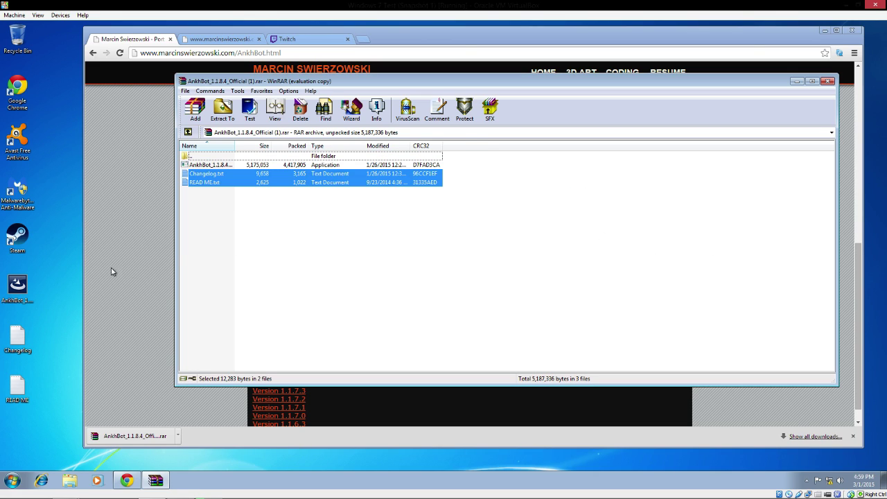
left_click(827, 81)
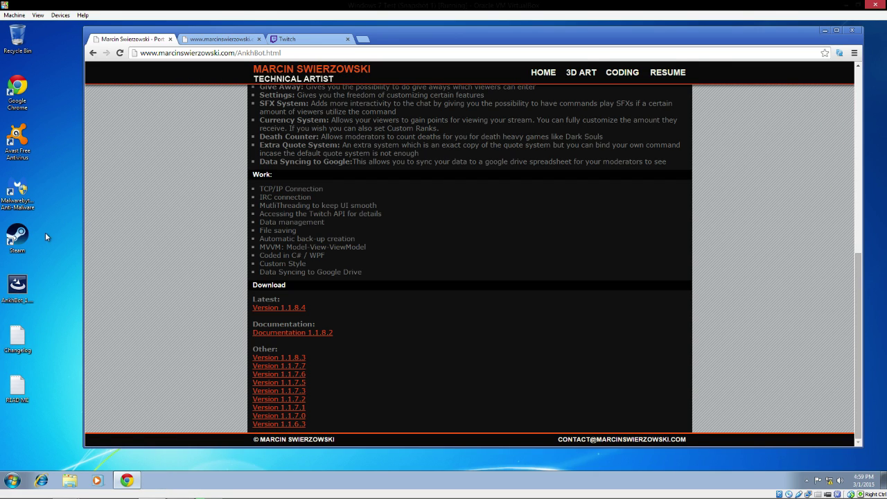
Step: Launch Ankhbot.exe 1.1.8.4 and drag its window toward the screen centre
left_click(17, 284)
double_click(18, 284)
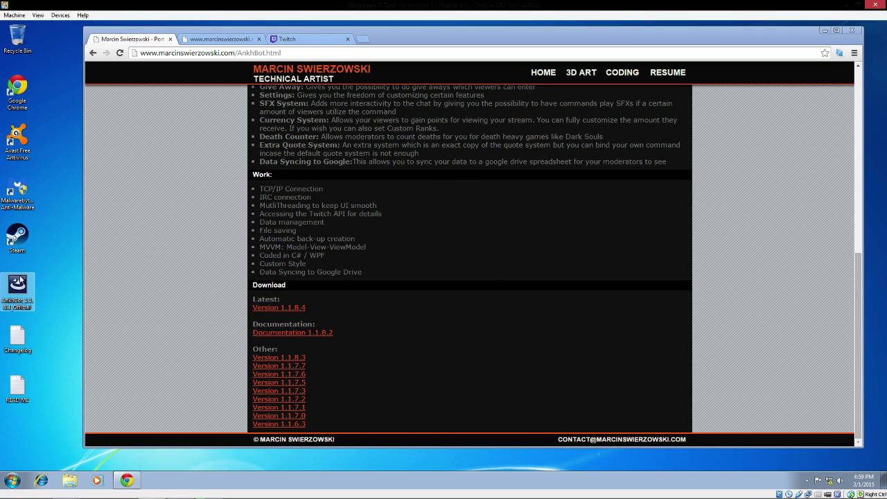
left_click(13, 480)
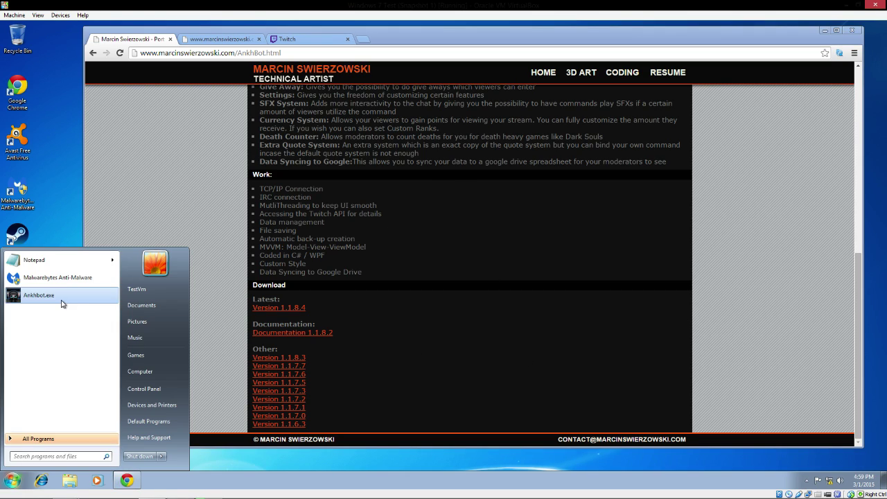
left_click(31, 297)
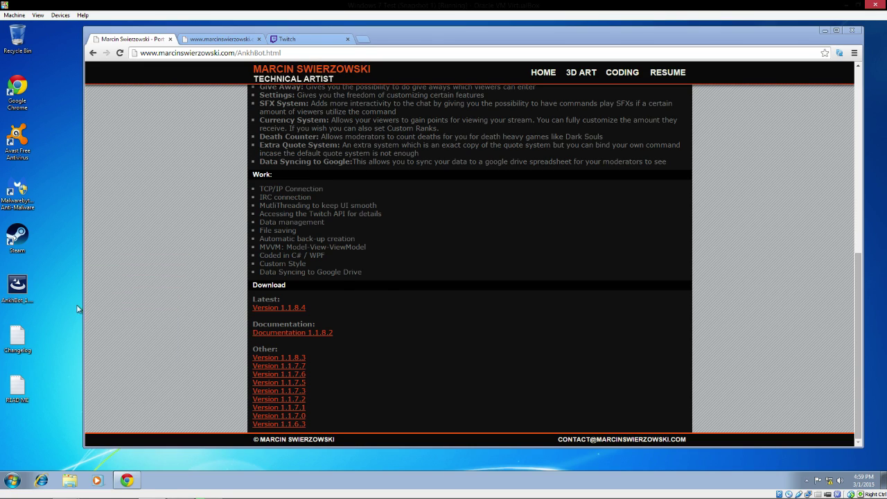
left_click_drag(164, 75, 403, 141)
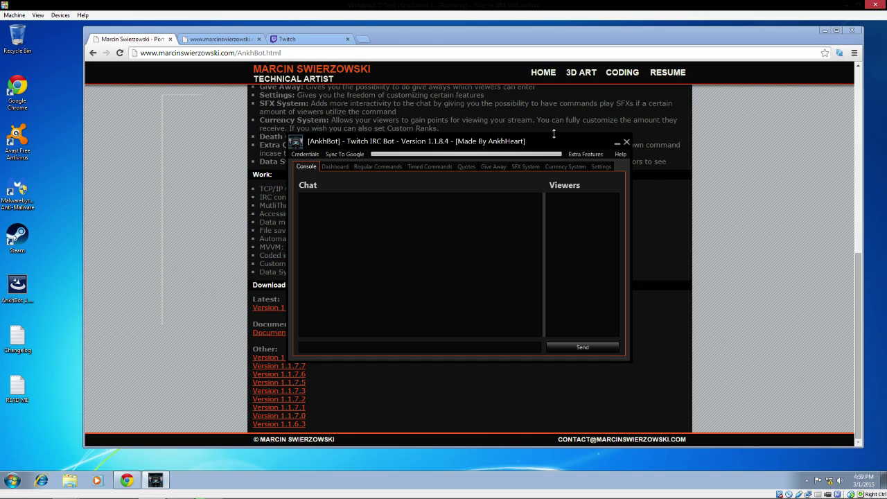
Step: Open the Credentials > Bot Login dialog and move it to the left
left_click(301, 153)
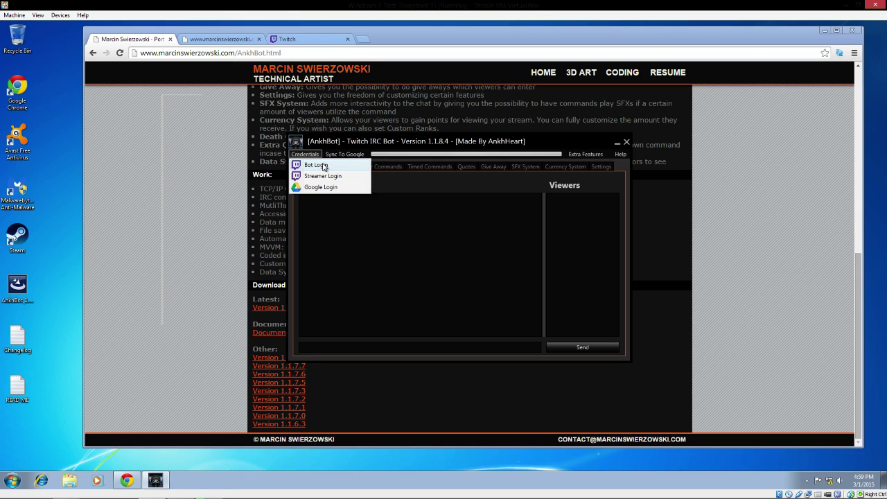
left_click(323, 167)
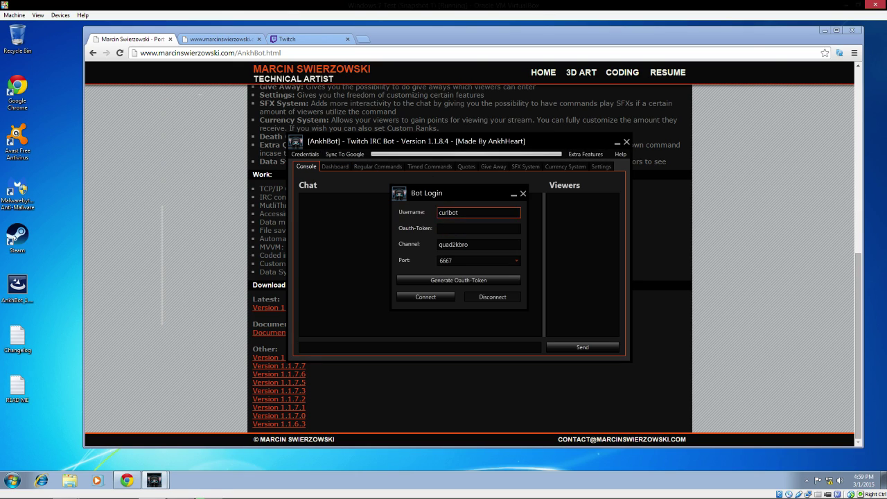
left_click_drag(471, 195, 369, 201)
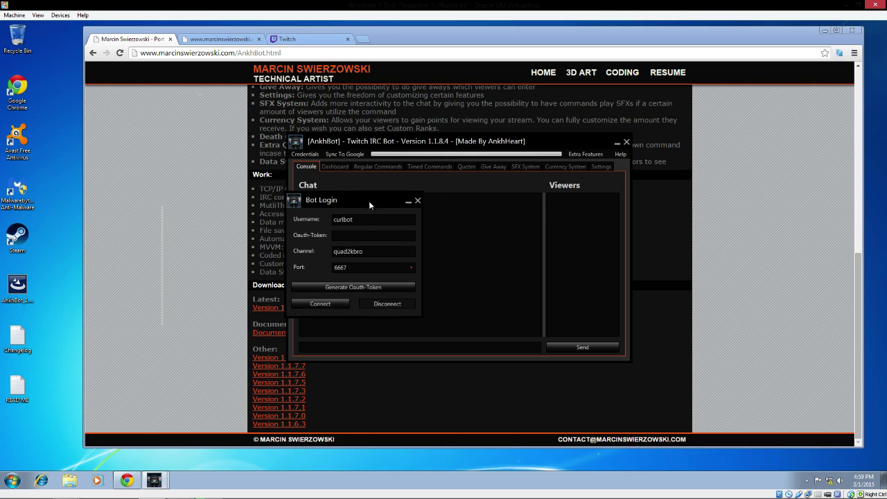
left_click(287, 39)
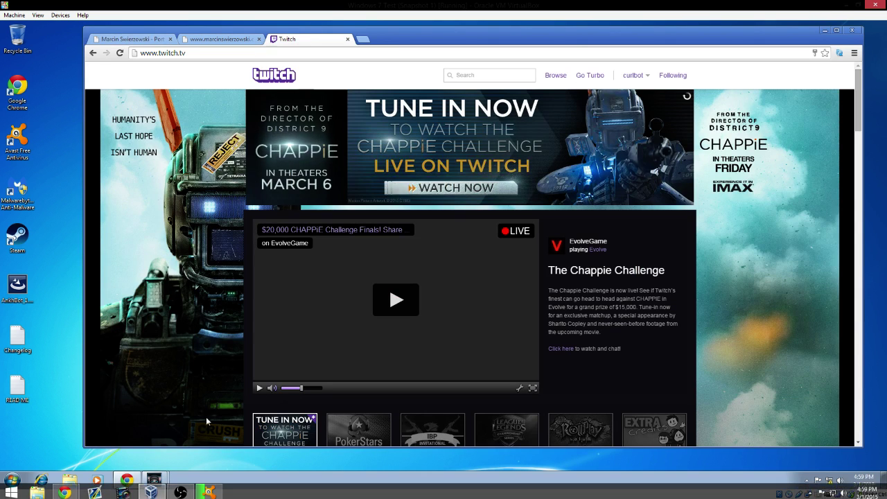
mouse_move(148, 479)
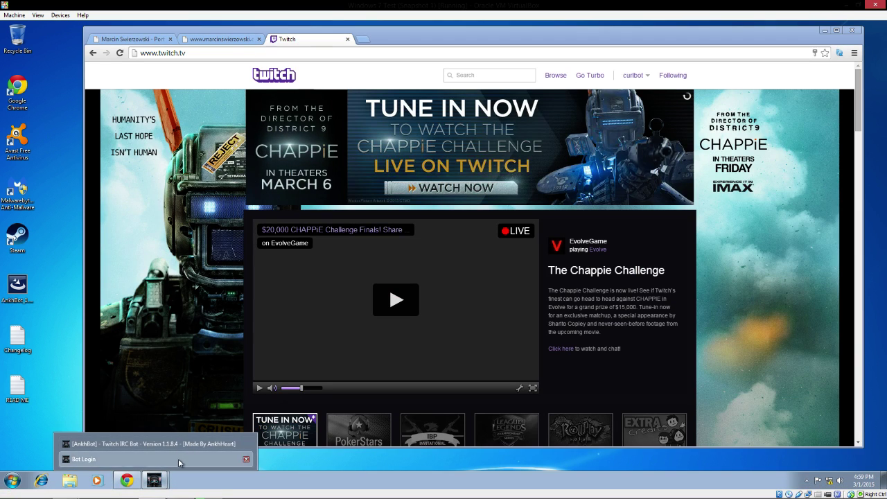
left_click(178, 458)
Step: Start OAuth token generation and log in to Twitch with the bot account
left_click(348, 288)
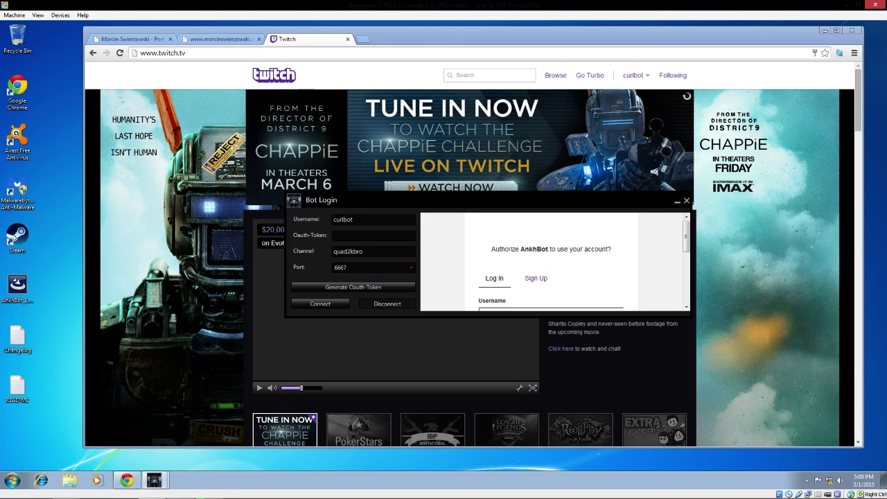
scroll(603, 250, "down", 1)
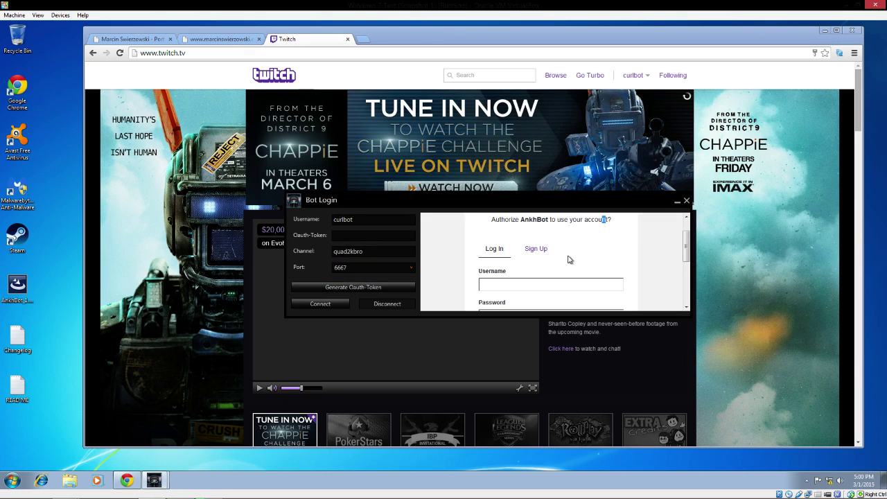
scroll(570, 264, "down", 1)
scroll(570, 264, "up", 2)
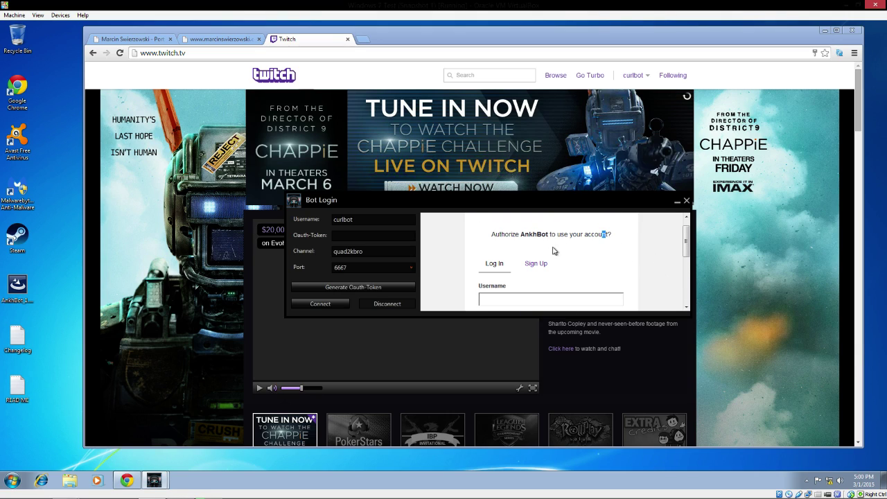
scroll(596, 246, "down", 2)
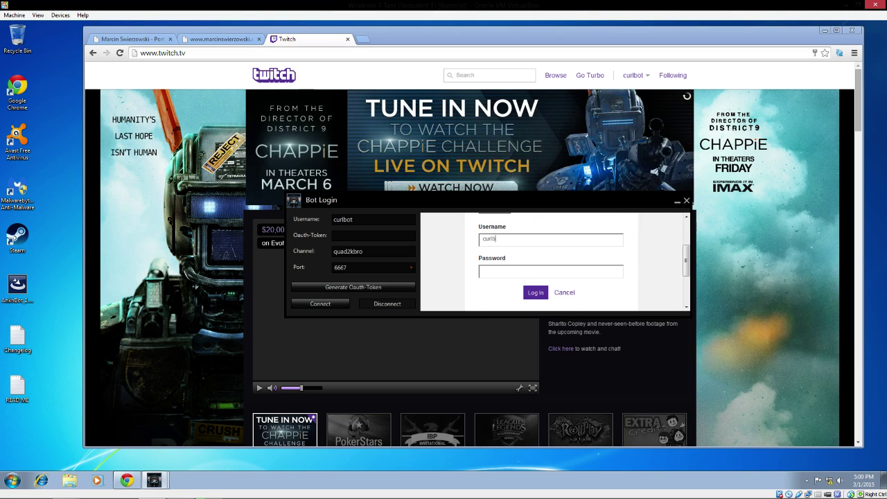
type("ot")
left_click(533, 292)
scroll(547, 270, "down", 2)
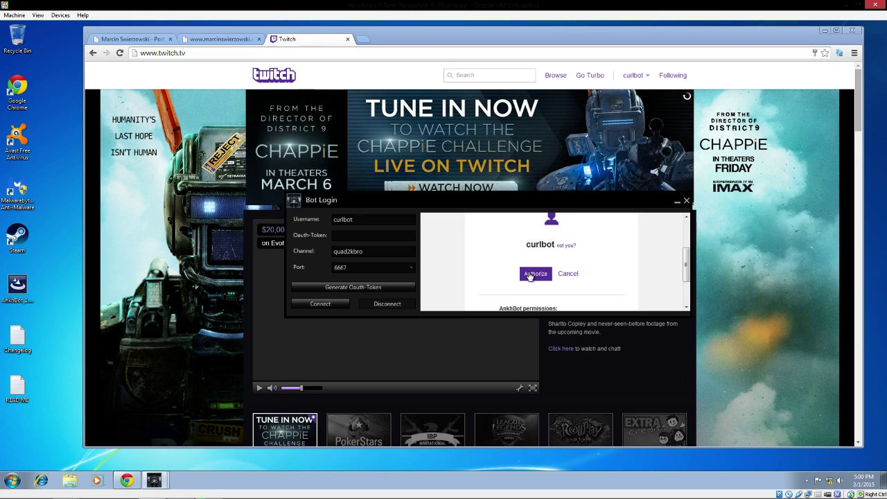
Step: Authorize AnkhBot on Twitch and resubmit the login to reach the token page
left_click(534, 274)
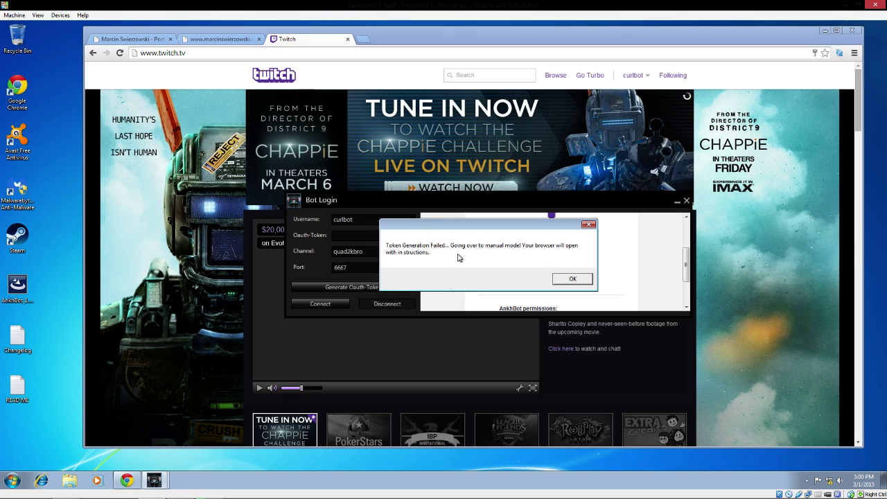
left_click(573, 279)
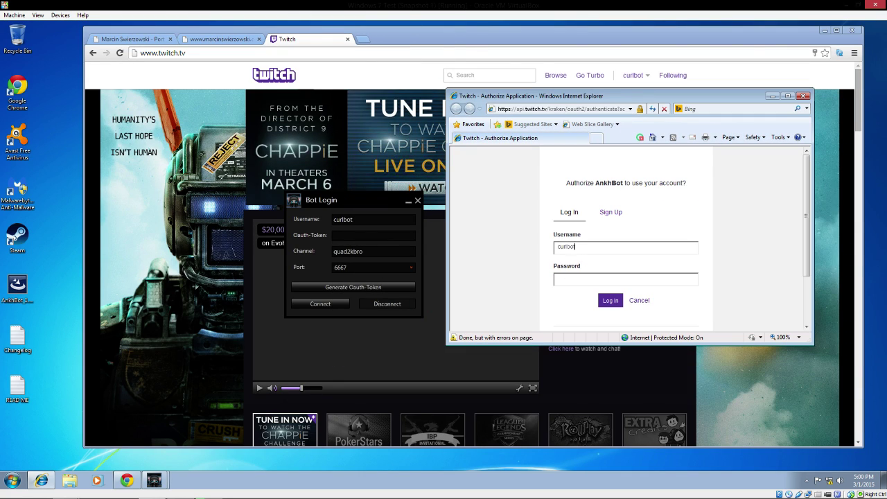
key("Return")
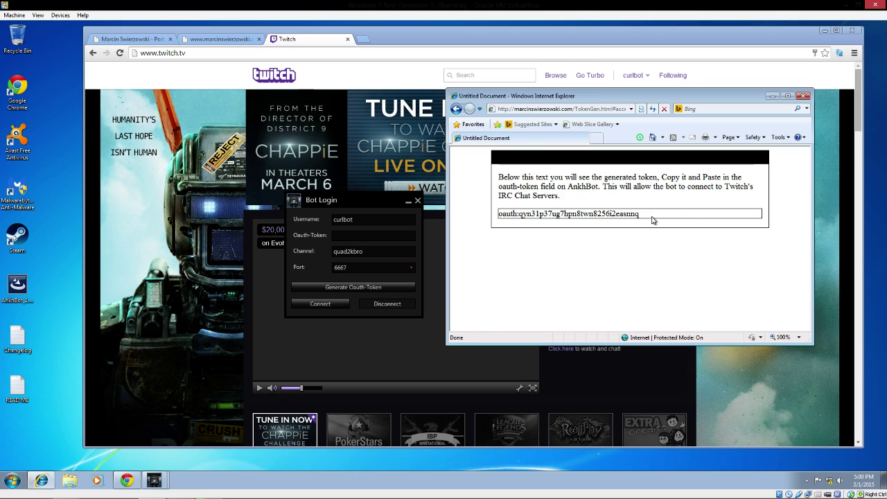
Step: Copy the generated token into the Bot Login Oauth-Token field and connect
left_click_drag(646, 219, 487, 219)
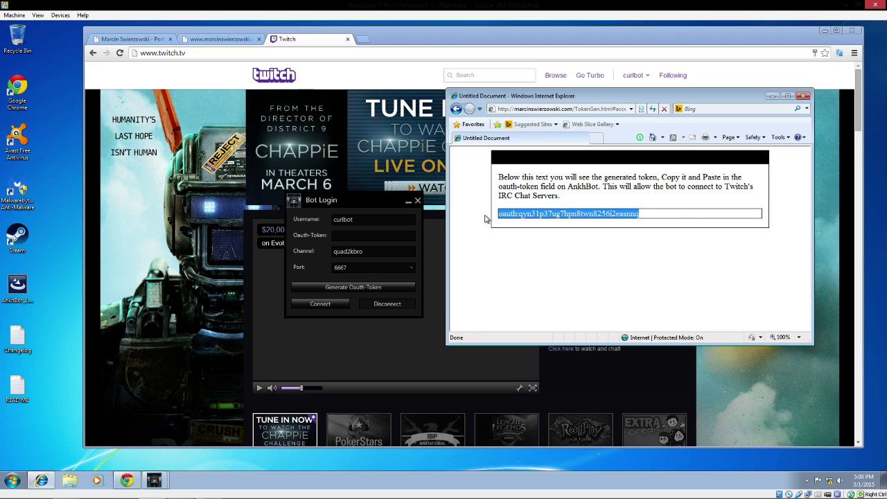
right_click(525, 216)
left_click(544, 234)
left_click(392, 237)
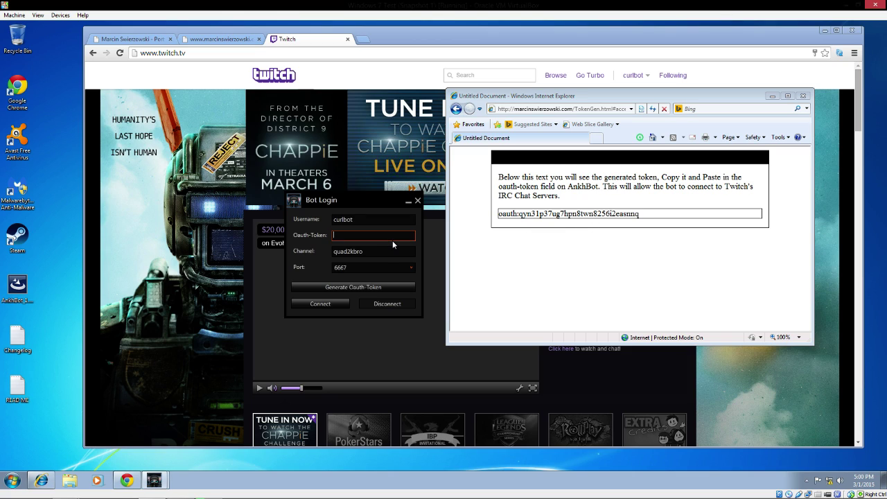
key("ctrl+v")
left_click(344, 307)
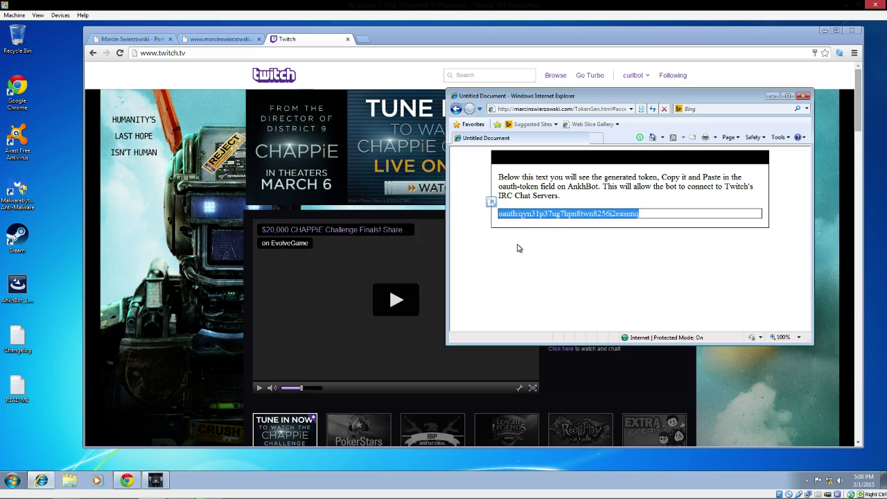
Step: Bring the AnkhBot console to the front and shift it slightly left
left_click(169, 481)
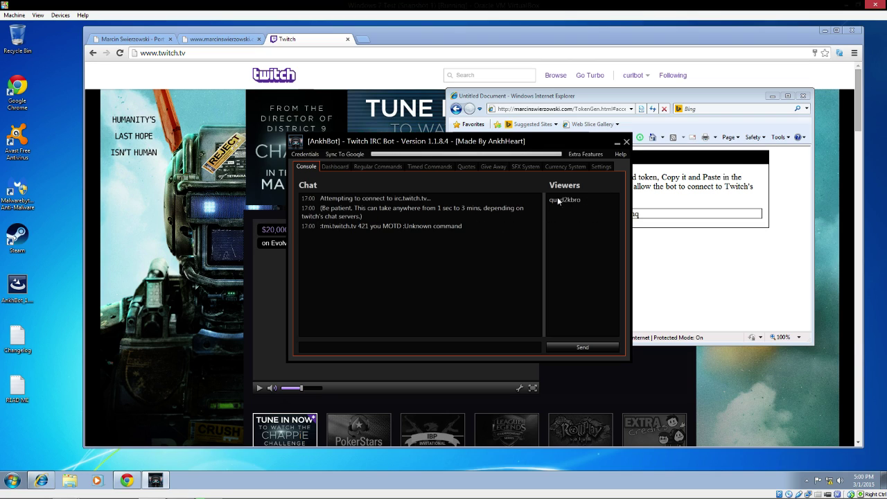
left_click_drag(388, 141, 339, 139)
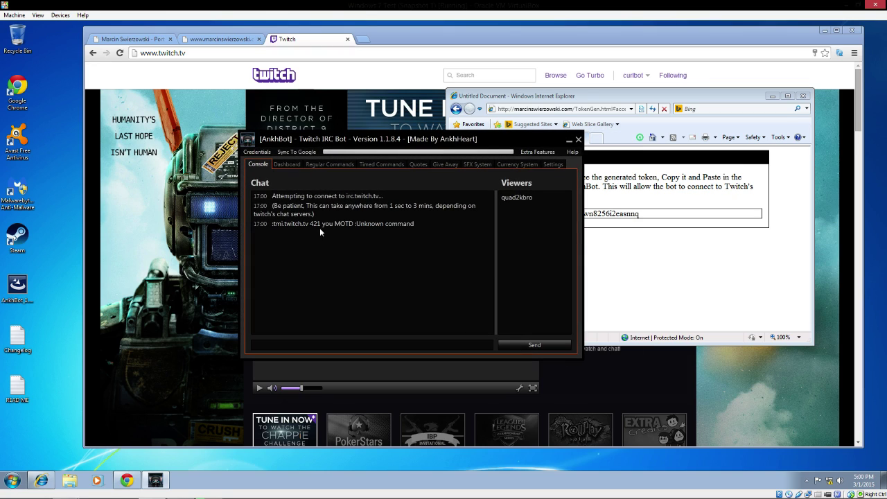
Step: Open Streamer Login and enter the streamer's Twitch username
left_click(257, 152)
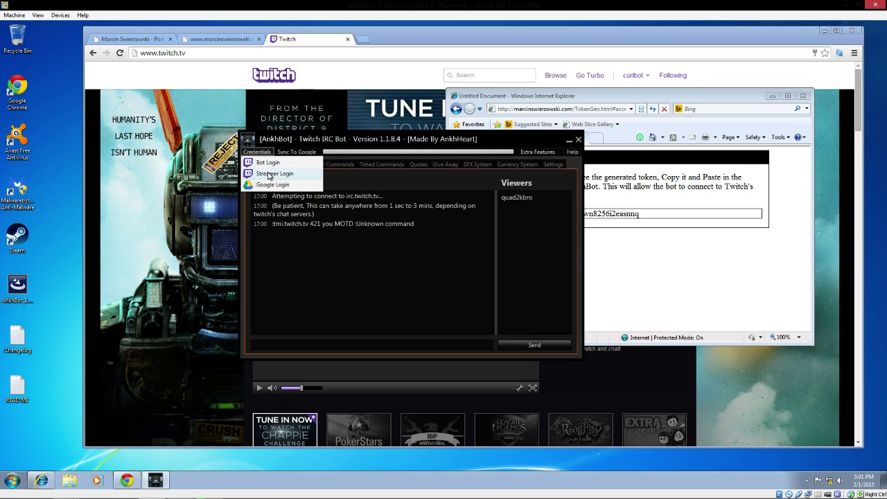
left_click(269, 174)
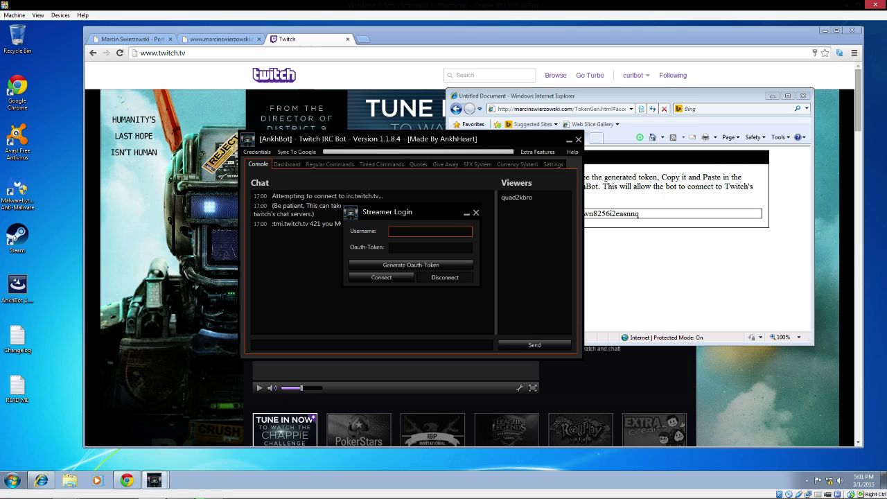
type("quad2kbro")
key("Tab")
Step: Generate a streamer OAuth token by logging in to Twitch and authorizing AnkhBot
left_click(428, 264)
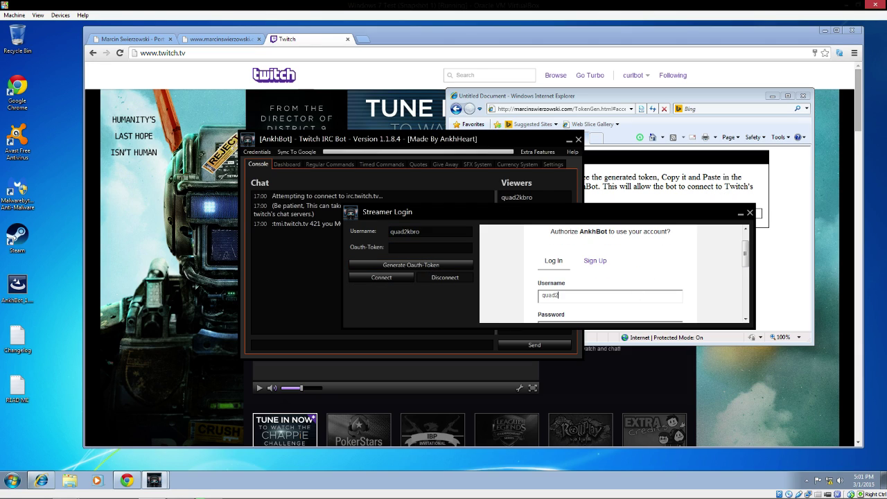
type("quad2kbro")
key("Tab")
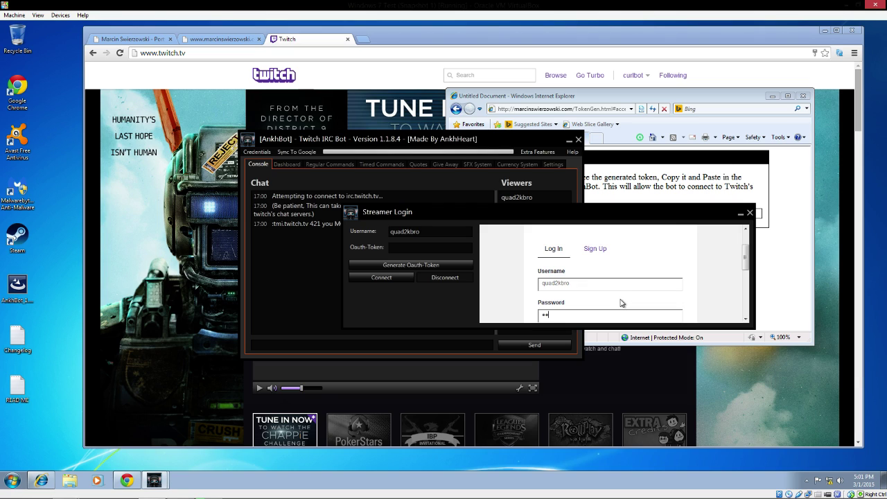
key("Return")
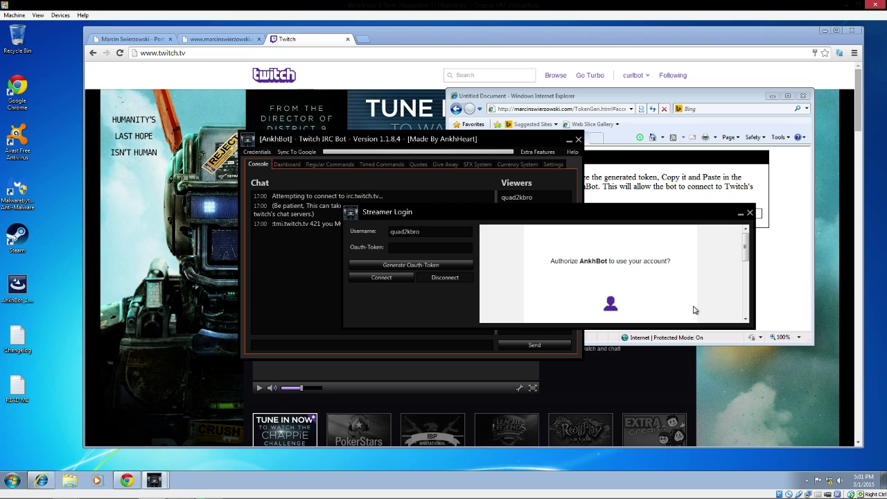
scroll(677, 252, "down", 1)
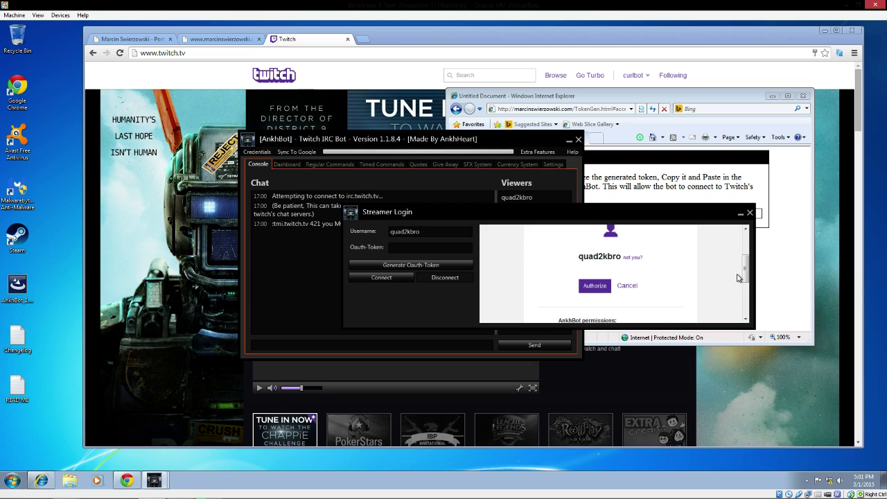
mouse_move(747, 274)
left_mouse_down()
mouse_move(748, 298)
mouse_move(747, 265)
left_mouse_up()
left_click(594, 308)
left_click(435, 281)
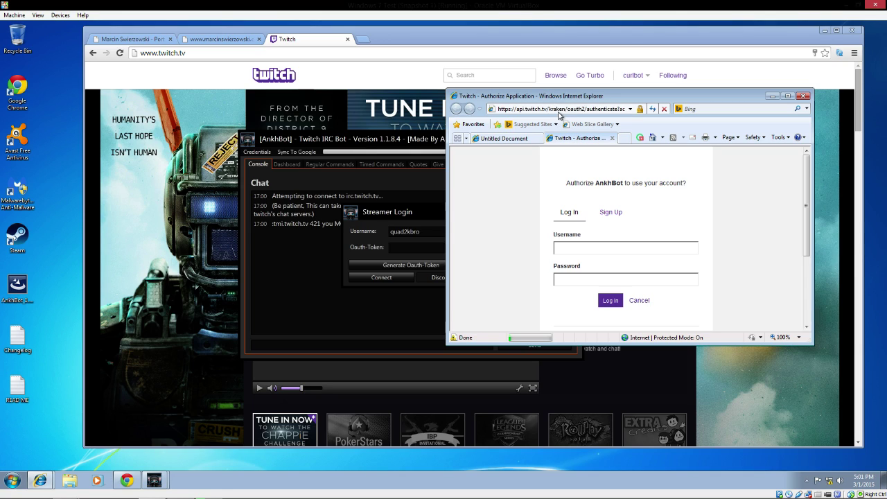
type("quad2kbro")
key("Return")
Step: Paste the copied streamer token into the Oauth-Token field and connect
left_click_drag(642, 213, 497, 214)
right_click(508, 214)
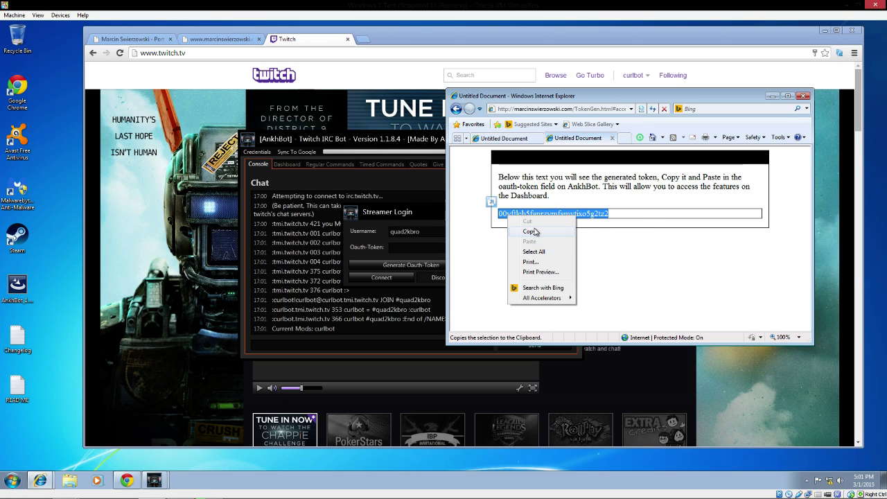
left_click(536, 231)
left_click(406, 247)
key("ctrl+v")
left_click(391, 279)
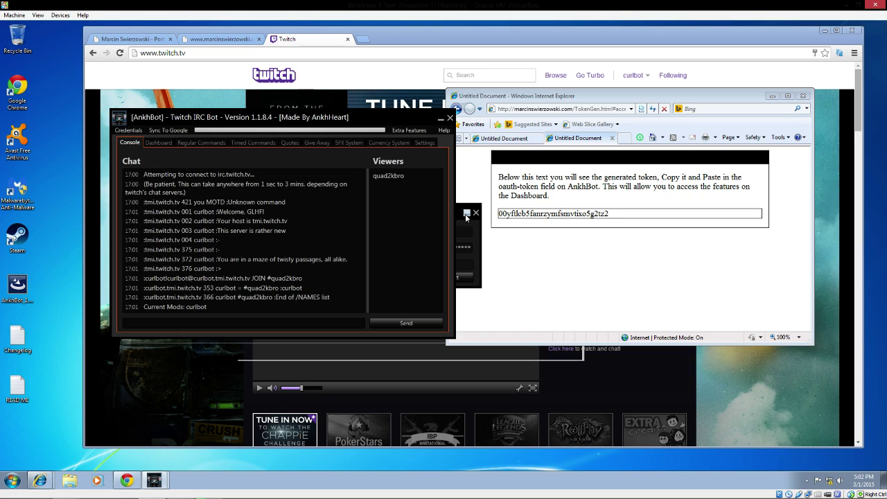
left_click(478, 251)
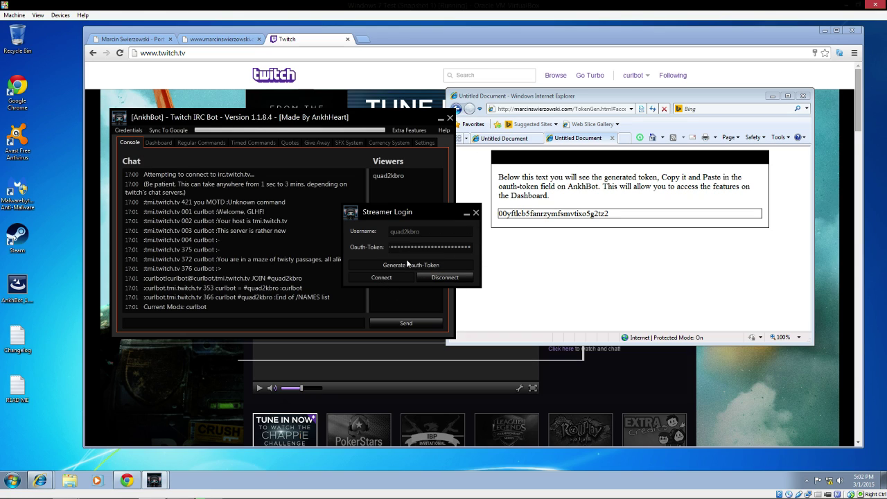
left_click(128, 130)
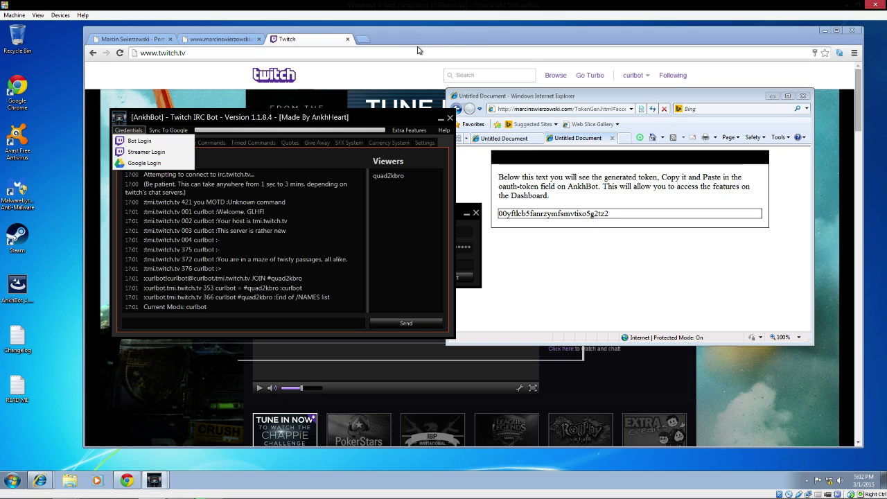
Step: Close the token browser window and the Twitch channel page popup
left_click(649, 253)
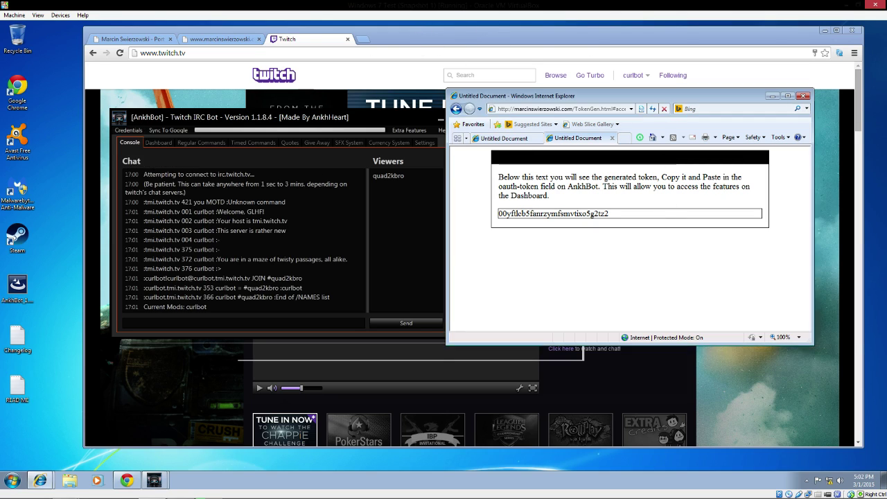
left_click(611, 138)
left_click(803, 96)
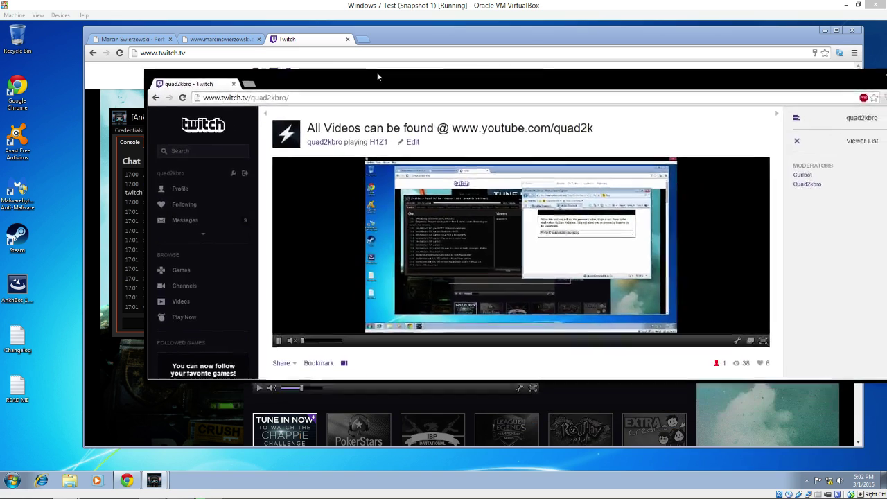
left_click_drag(377, 72, 215, 54)
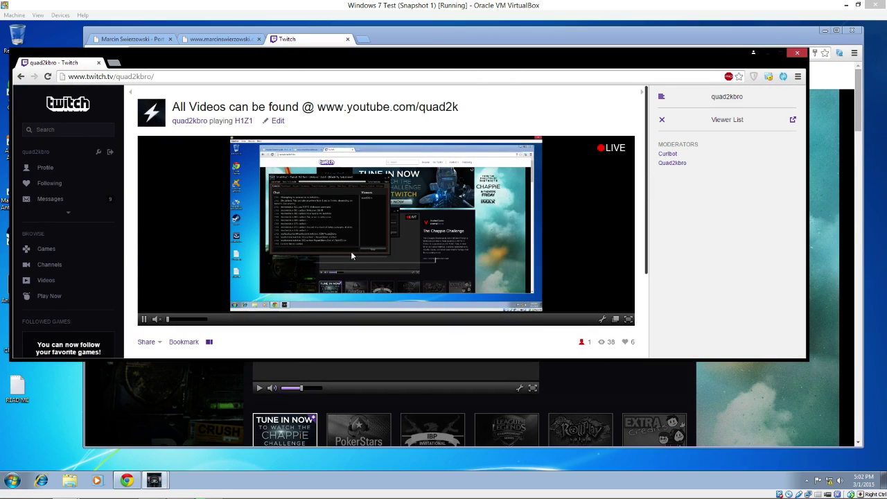
key("ctrl+w")
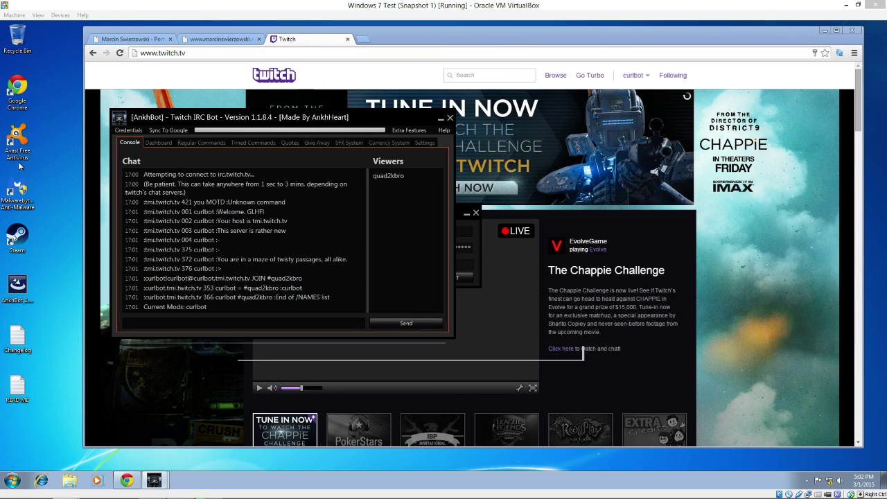
Step: On the Dashboard, set title 'Making Youtube Videos' and game H1Z1, then update Twitch
left_click(156, 142)
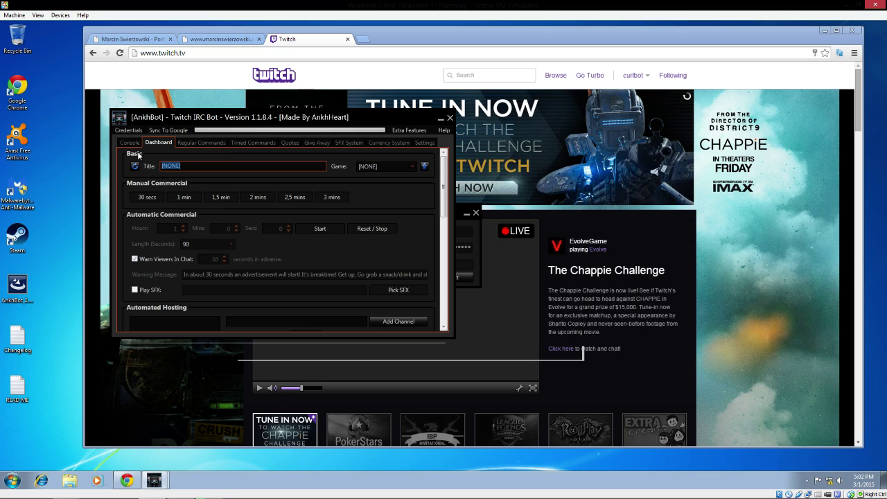
type("Making Youtube Videos")
key("Tab")
type("H1")
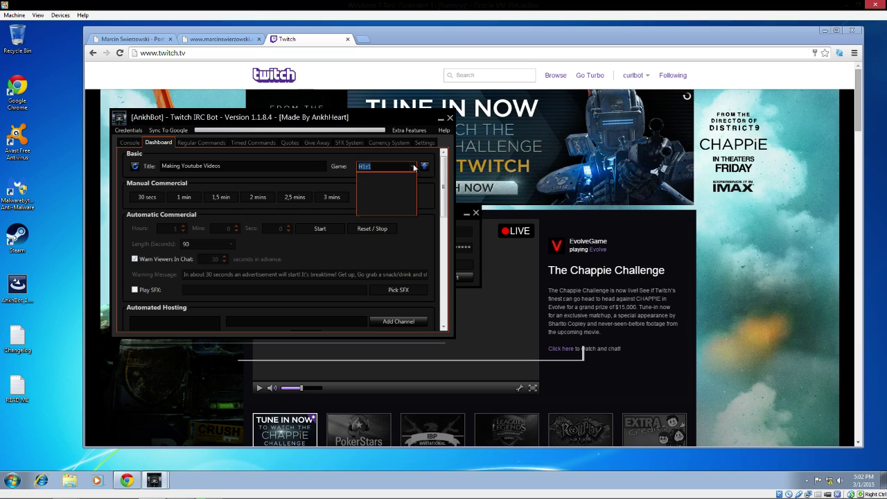
left_click(397, 175)
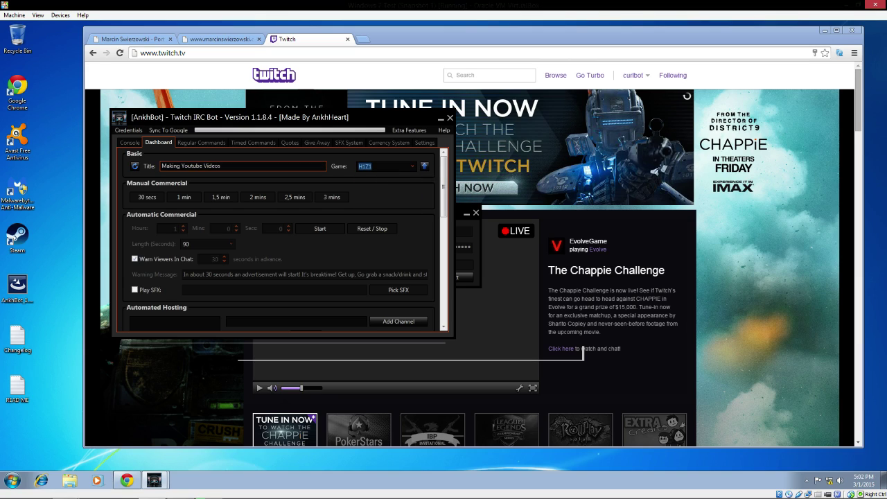
left_click(424, 168)
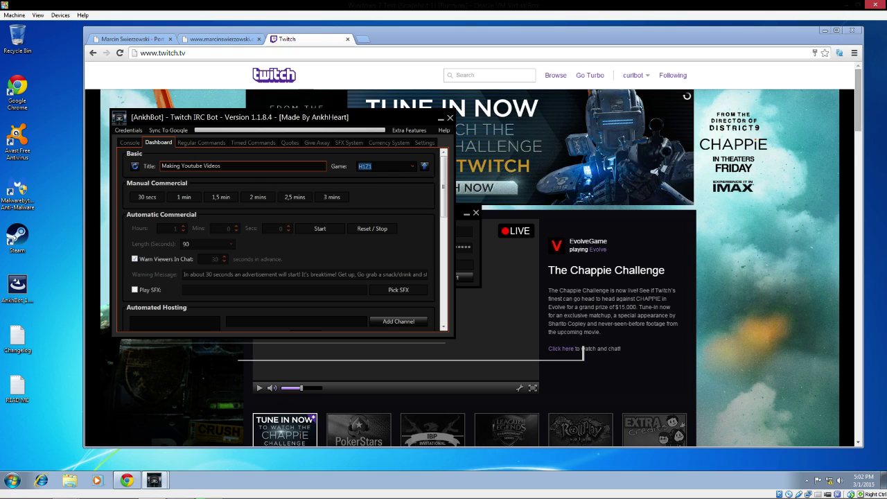
left_click(425, 167)
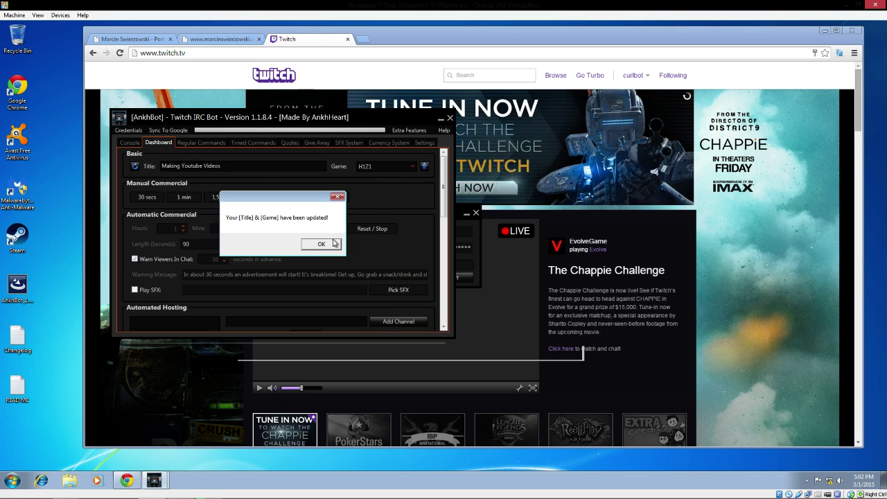
left_click(334, 242)
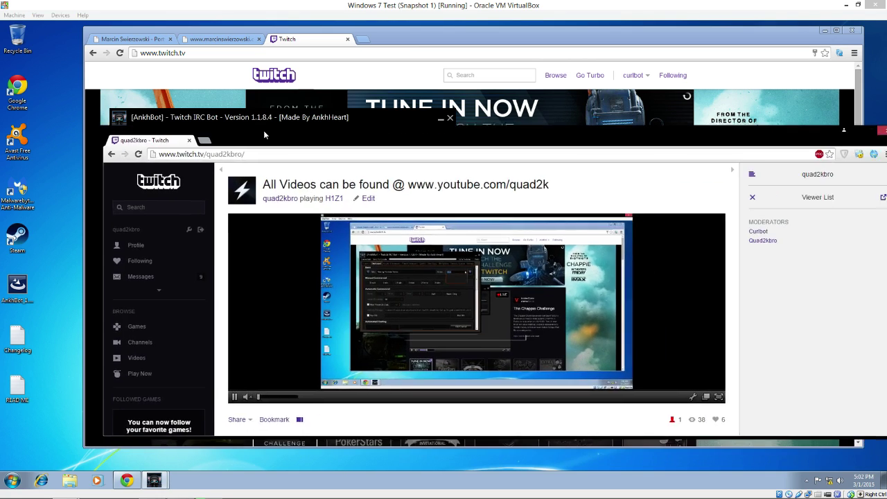
Step: Reload the Twitch channel page to confirm the new title
left_click_drag(263, 130, 244, 205)
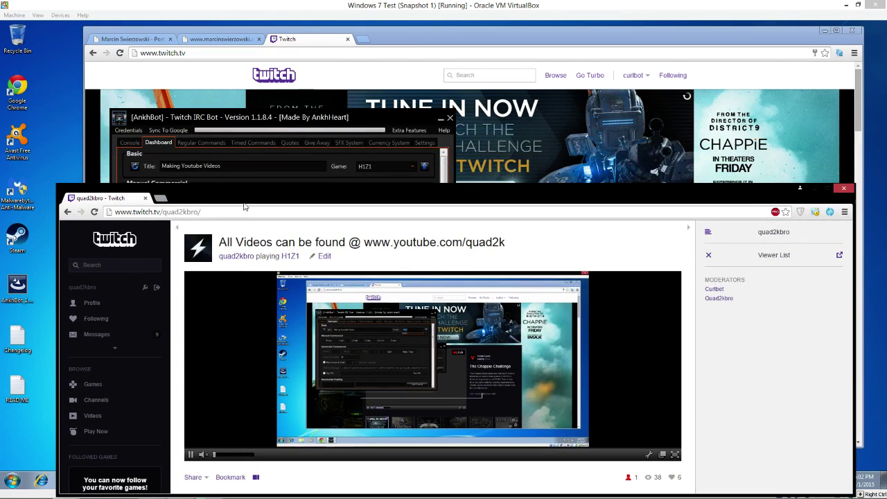
left_click(94, 212)
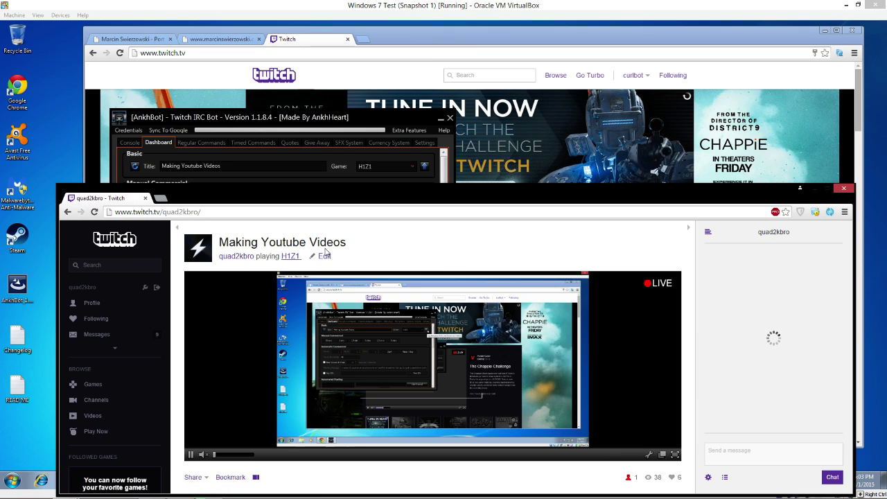
left_click_drag(388, 200, 886, 118)
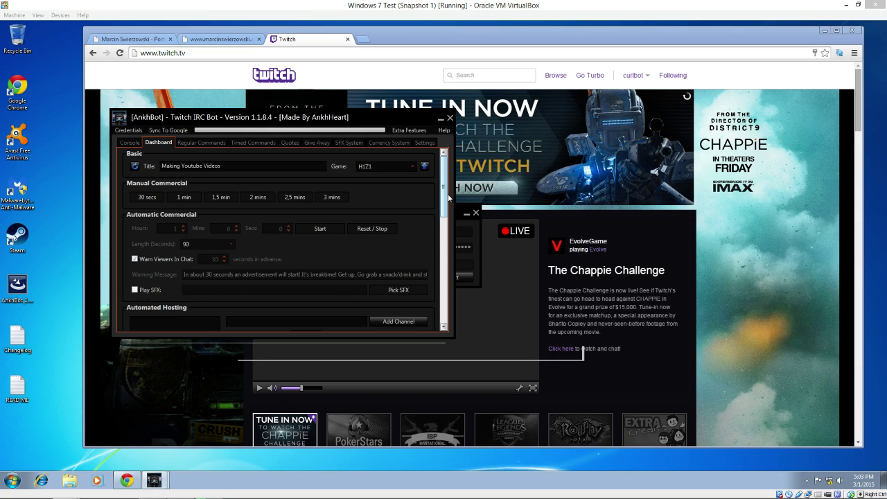
Step: Add summit1g and wootystyle to the Automated Hosting channel list
left_click_drag(448, 198, 453, 235)
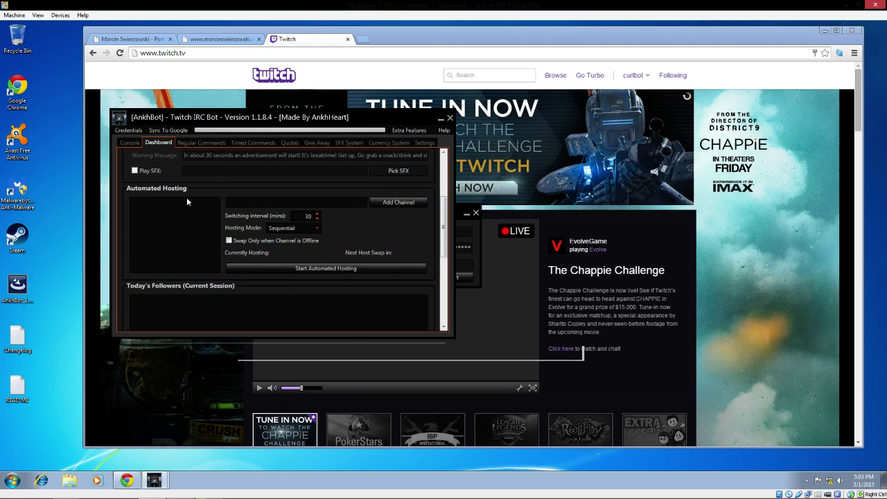
left_click(291, 201)
type("summit1g")
left_click(398, 201)
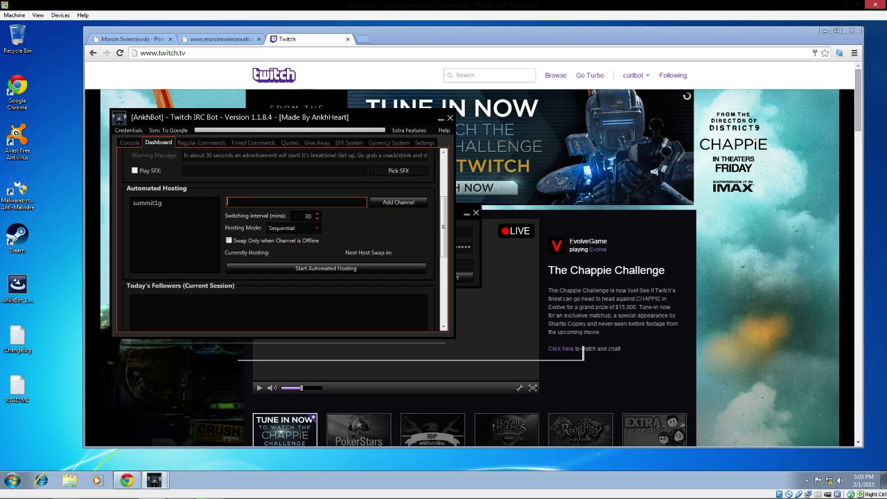
type("wootystyle")
left_click(398, 201)
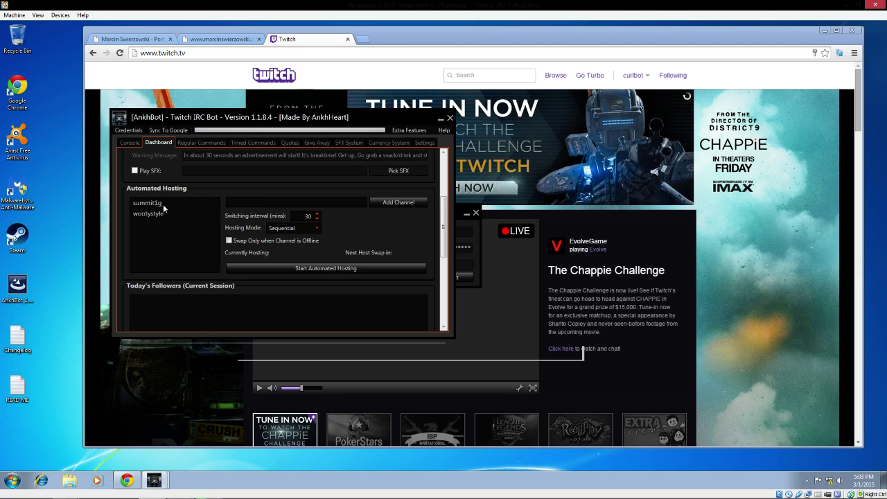
Step: Set Hosting Mode to Random and swap only when the channel is offline
left_click(304, 216)
left_click(289, 228)
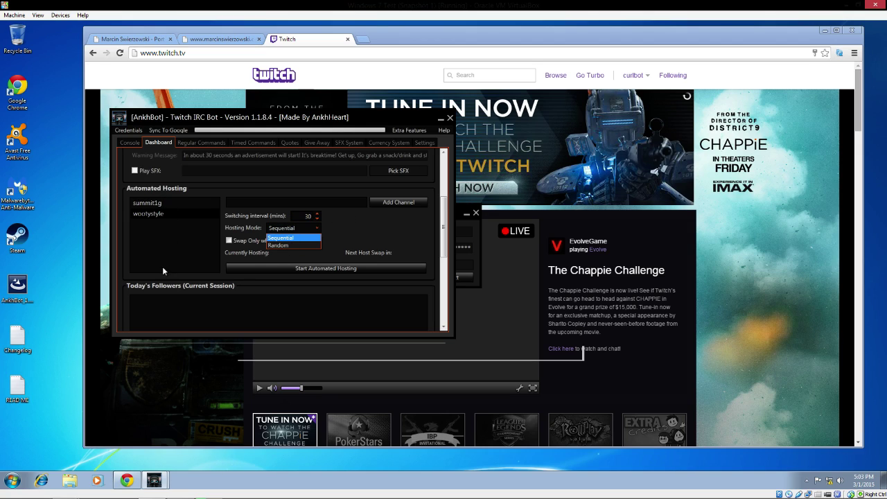
left_click(275, 245)
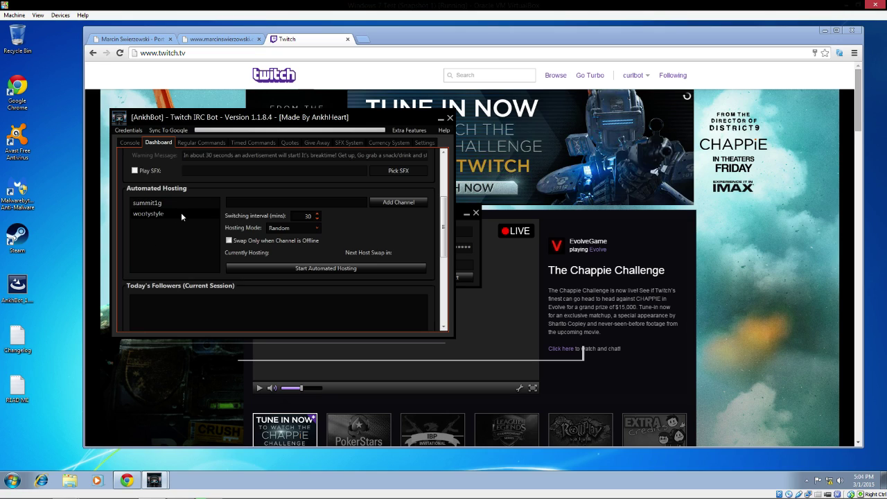
left_click(229, 240)
scroll(166, 284, "down", 1)
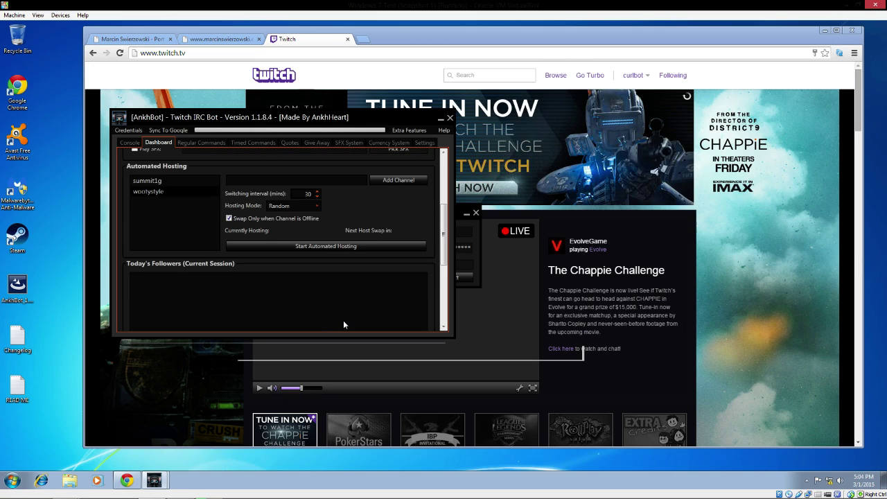
left_click_drag(444, 234, 447, 276)
scroll(426, 269, "down", 1)
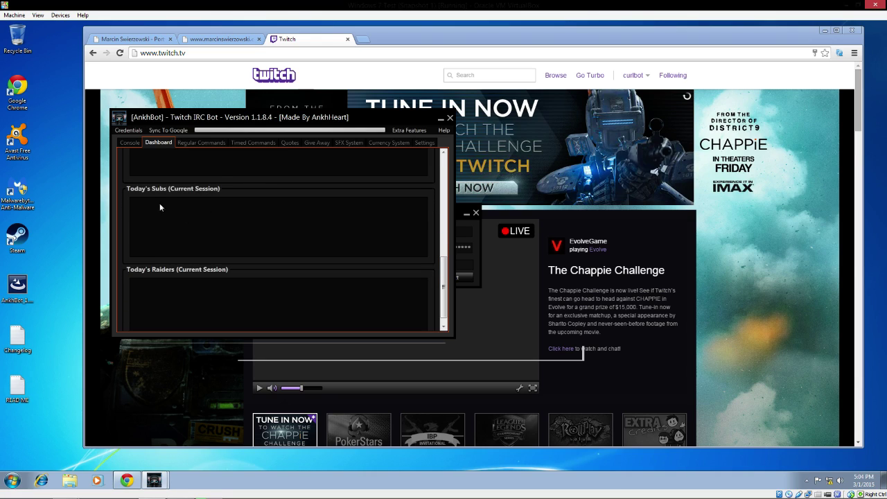
scroll(449, 284, "down", 1)
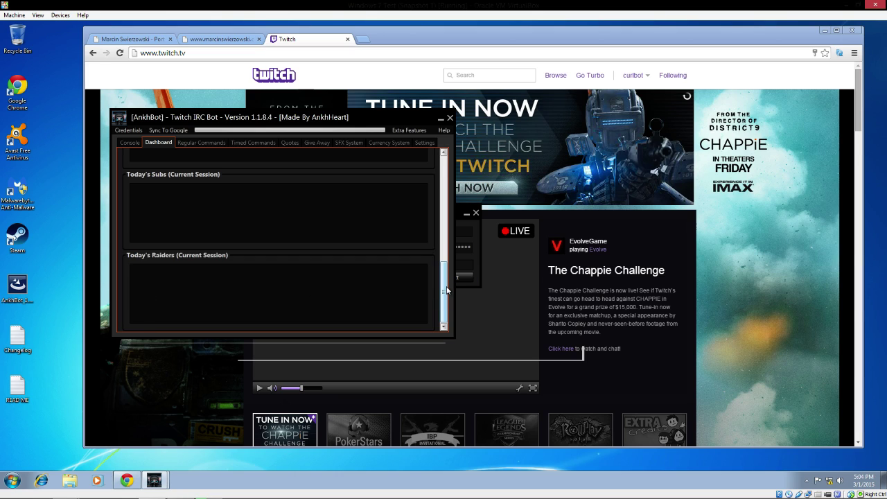
left_click_drag(446, 291, 452, 166)
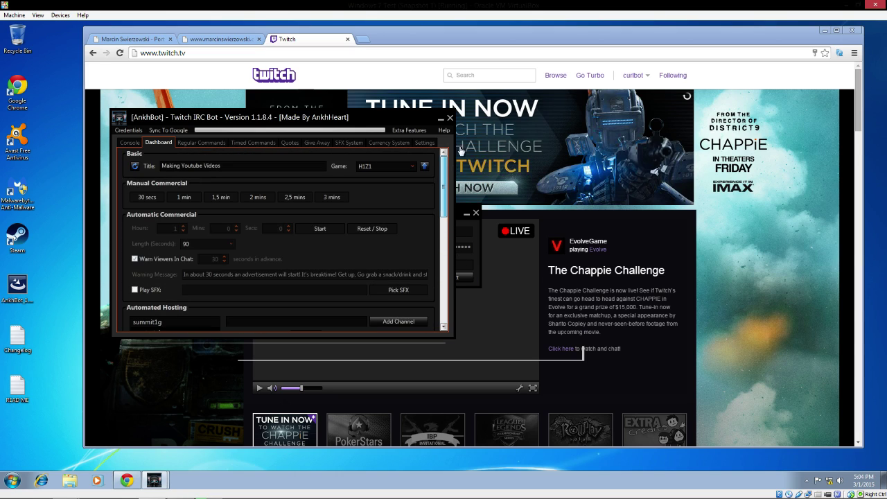
Step: Add a NoParameter !info command replying 'I like to make youtube videos that help people out'
left_click(207, 142)
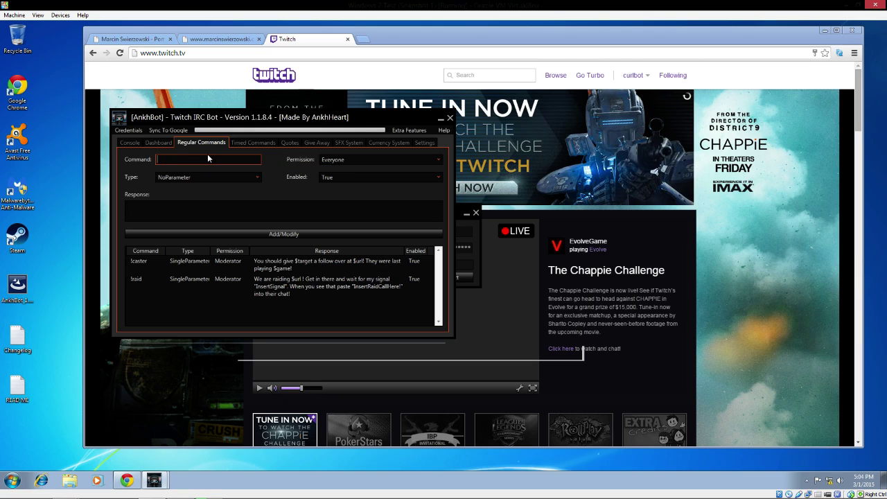
type("info")
left_click(224, 178)
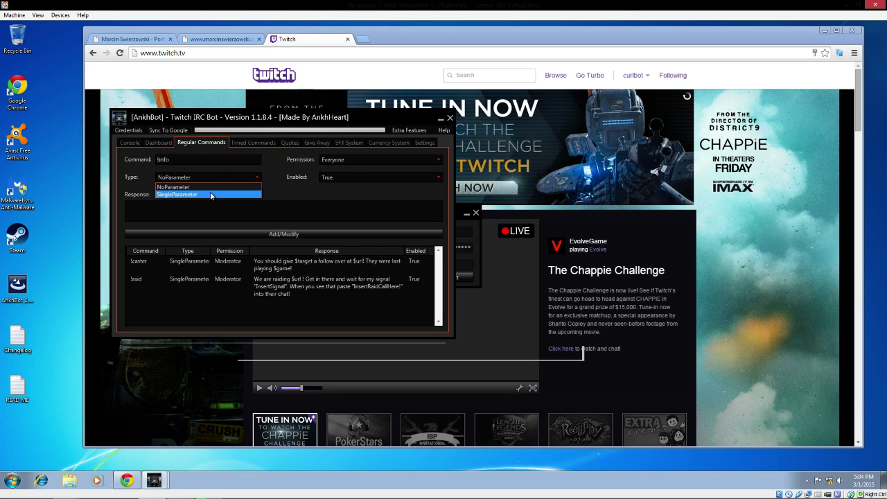
left_click(220, 186)
left_click(370, 176)
left_click(361, 185)
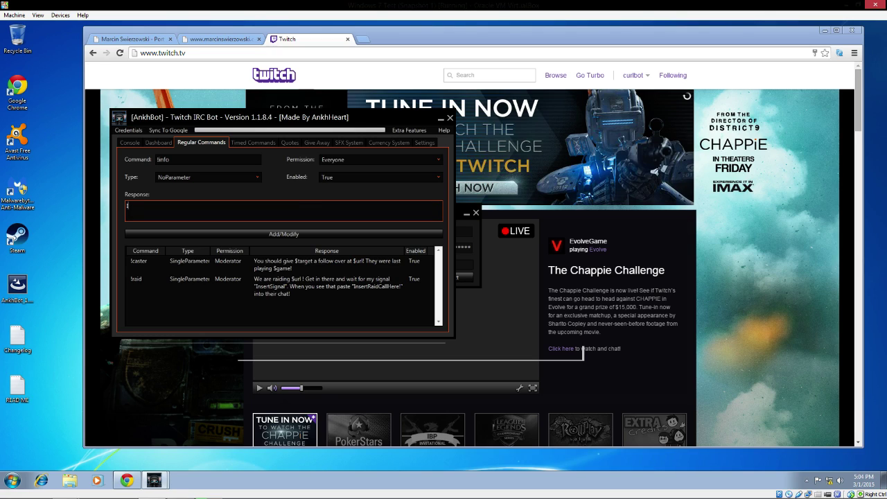
type("I like to make youtube videos that help peo")
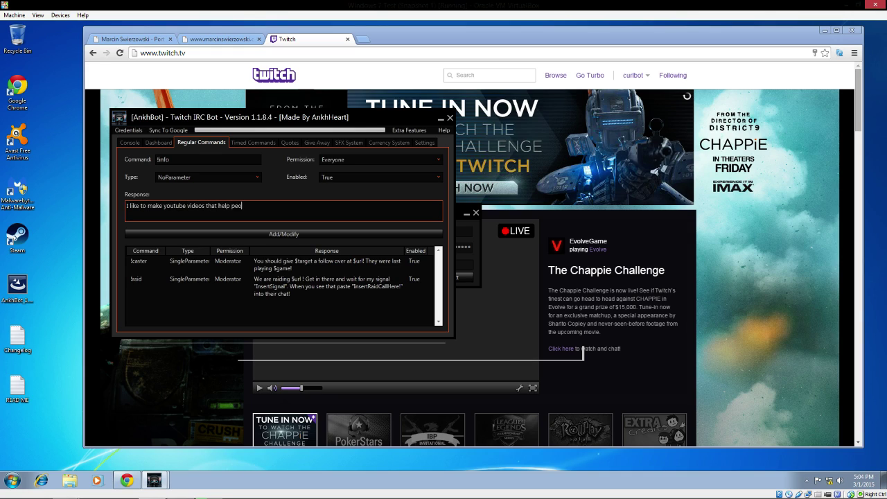
type("ple out")
left_click(305, 234)
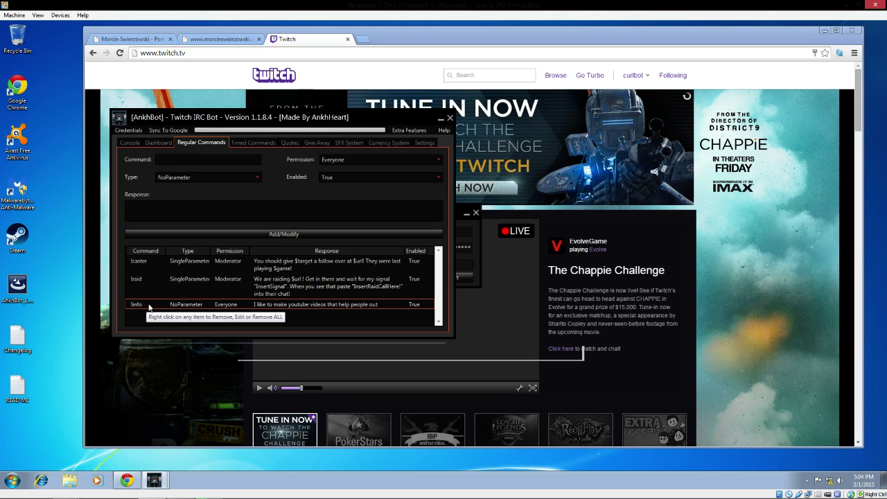
Step: Look over the !caster and !raid entries, then enter !twitter as a new command
right_click(154, 260)
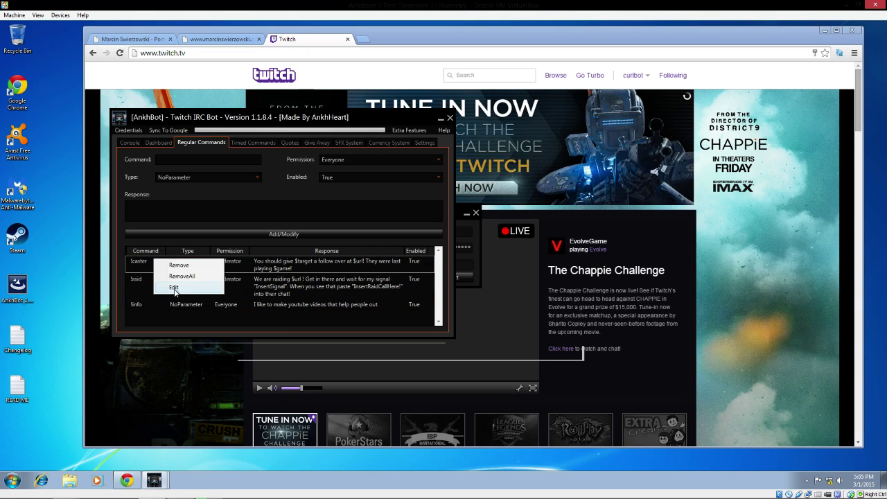
right_click(337, 280)
left_click(336, 280)
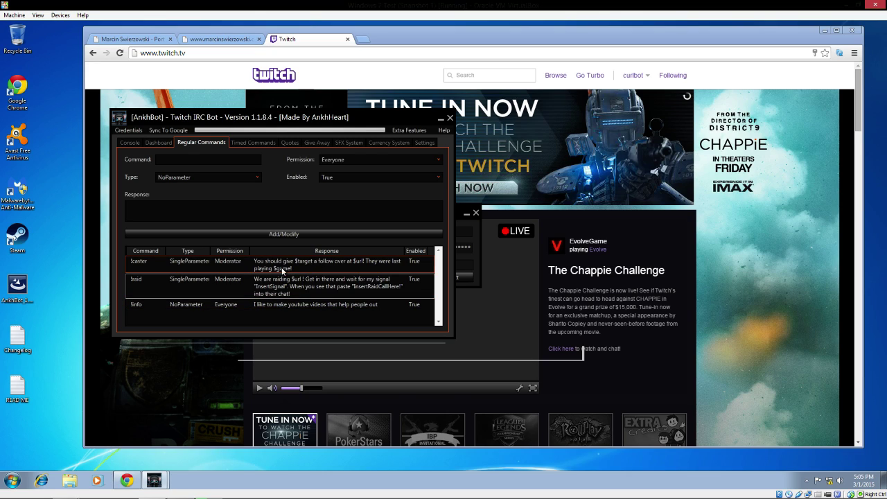
left_click(236, 160)
type("!twitter")
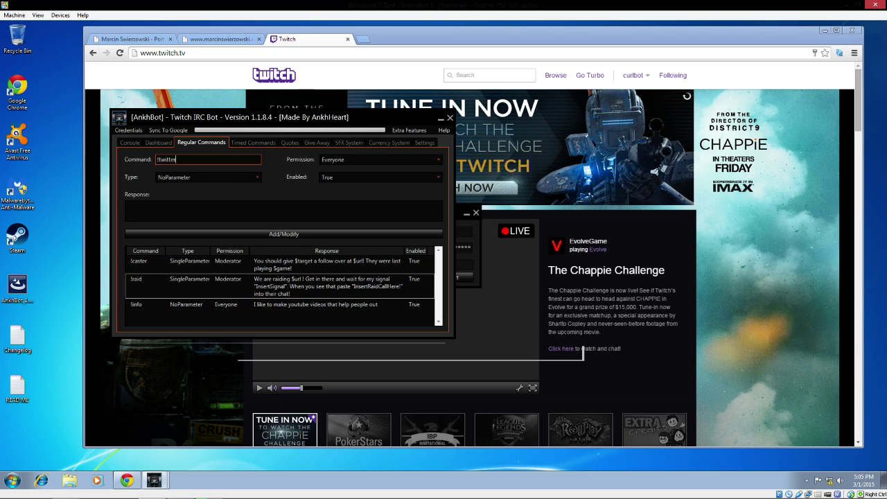
left_click(209, 215)
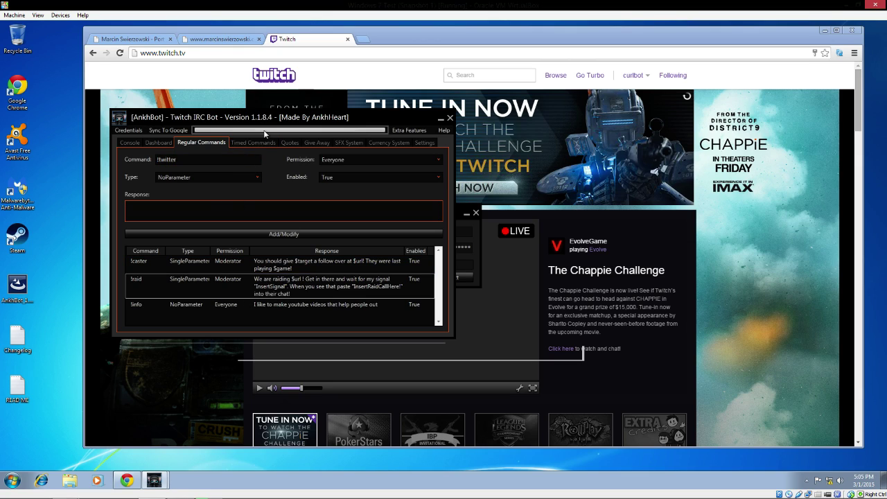
Step: Add a Sequential timed !follow command every 10 minutes saying 'Please make sure to follow my stream'
left_click(259, 142)
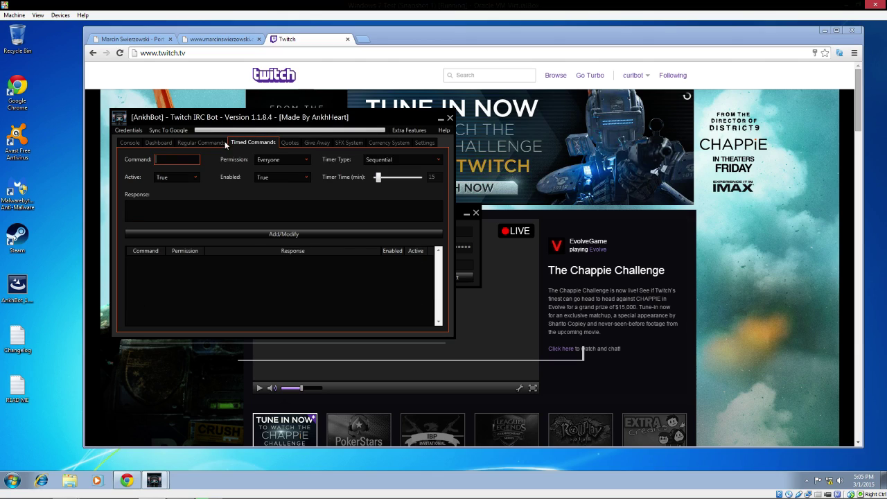
left_click(421, 162)
left_click(377, 169)
left_click_drag(378, 178, 370, 178)
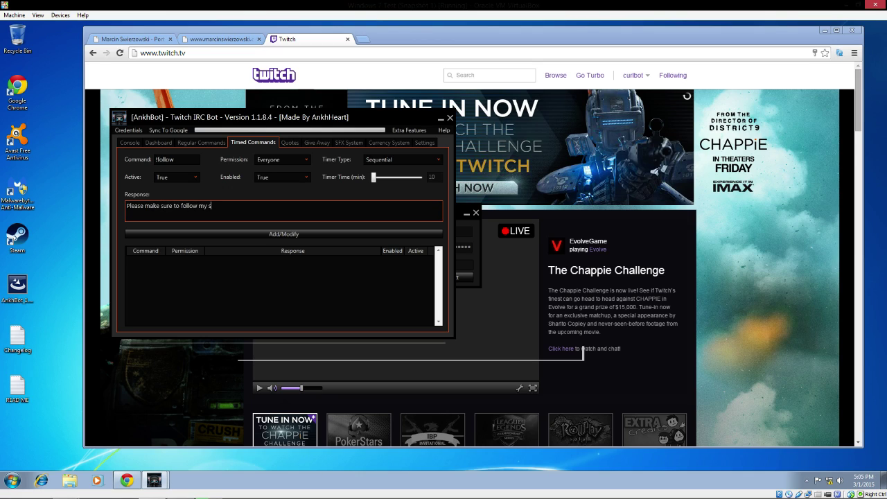
left_click(288, 233)
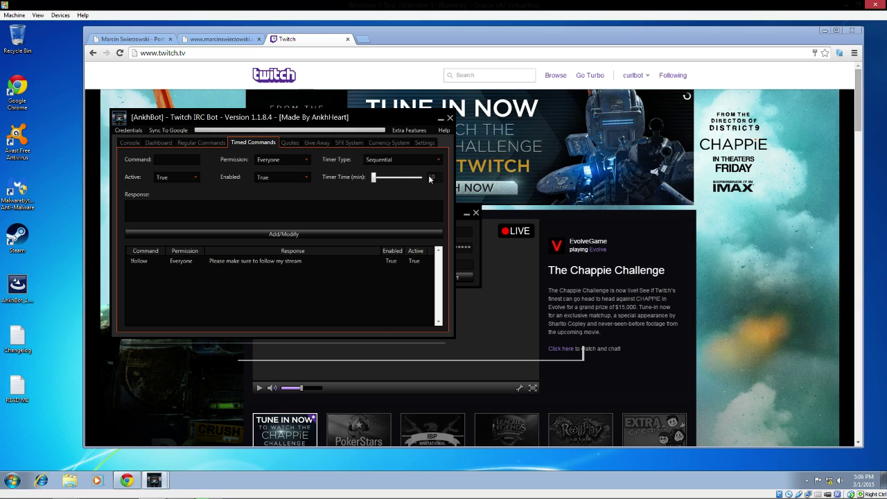
Step: In Quotes, keep view permission at Everyone and add permission at Moderator
left_click(289, 143)
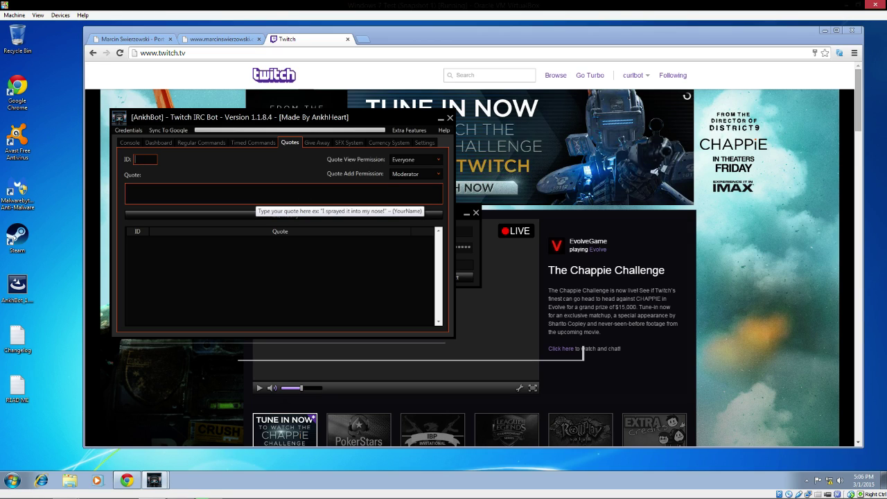
left_click(435, 160)
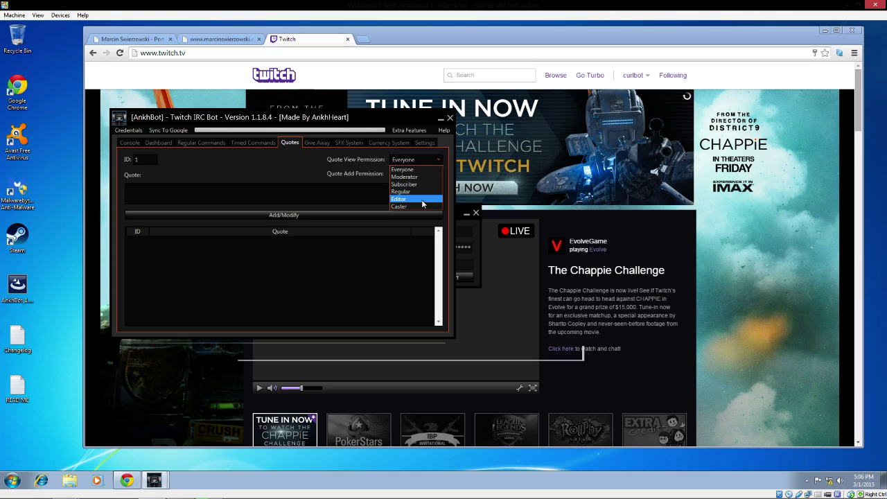
left_click(412, 169)
left_click(417, 177)
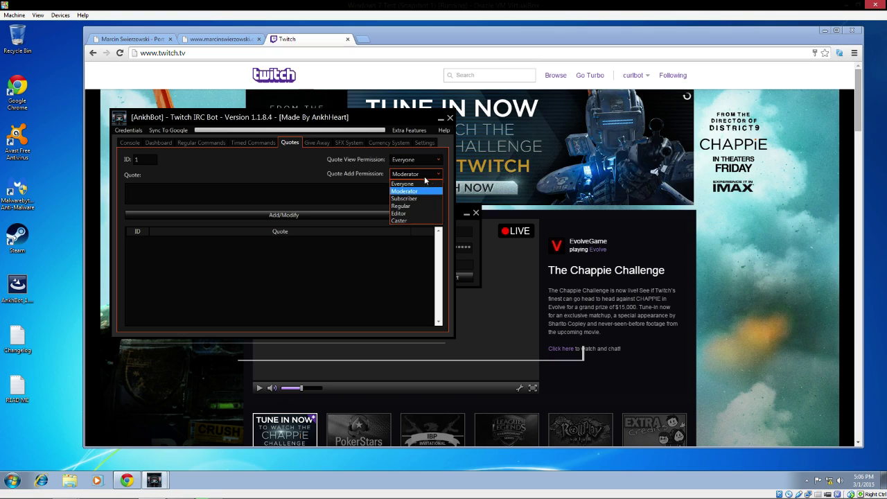
left_click(248, 152)
Step: Save quote 0 'I love you gotembro' after fixing the ID error, and quote 1 'I hate you gotembro'
left_click(249, 194)
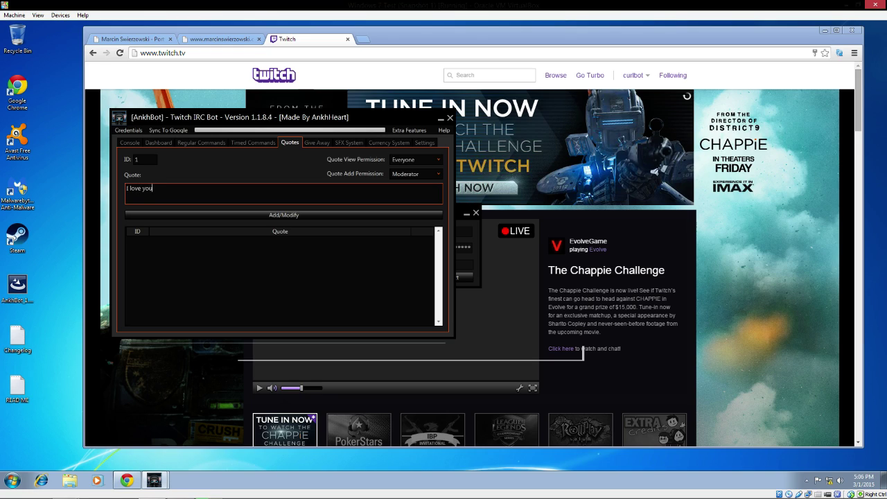
type("I love you gotembro")
left_click(235, 214)
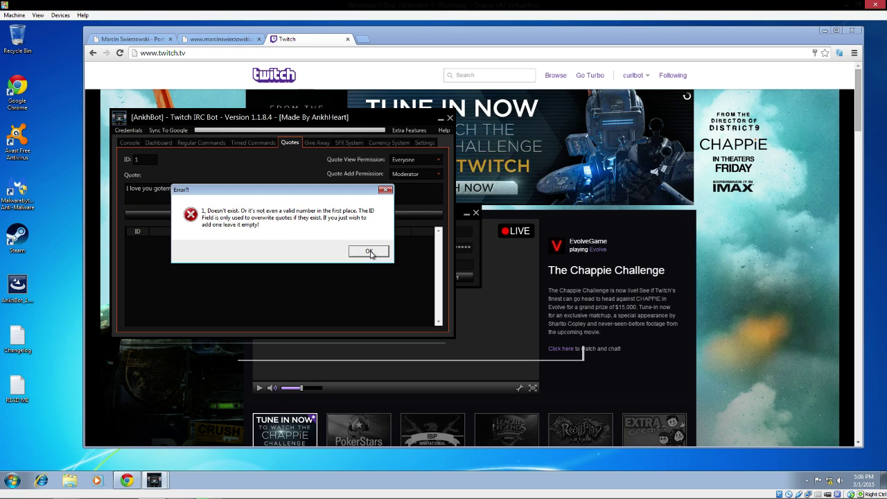
left_click(368, 252)
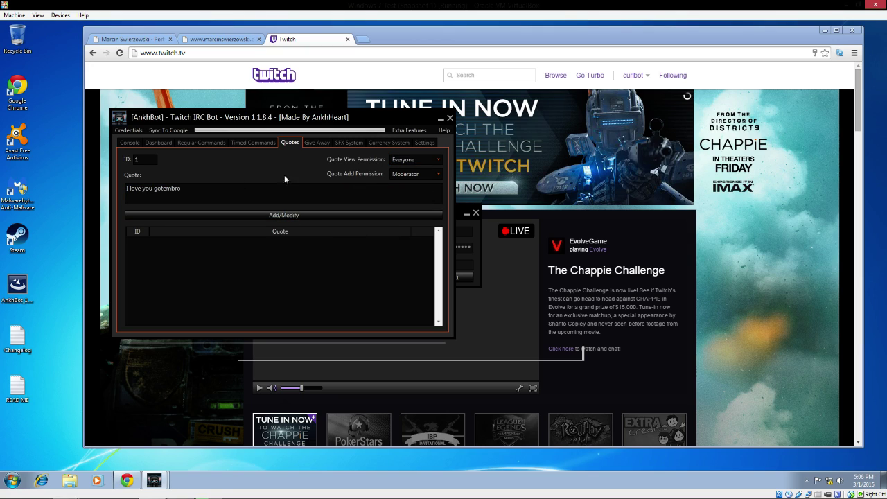
left_click(303, 216)
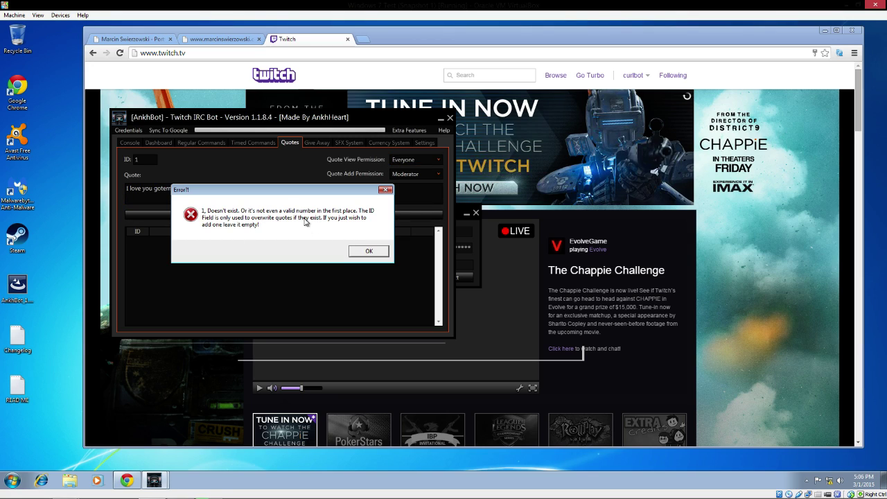
left_click(385, 189)
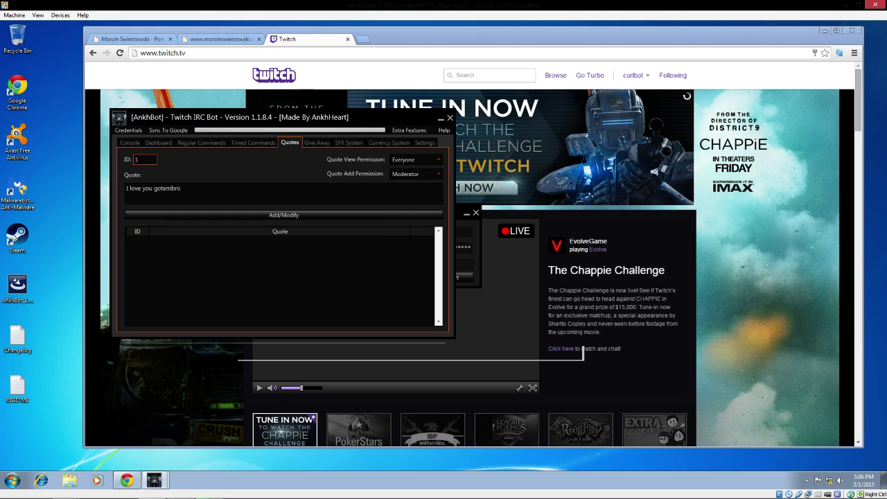
left_click(303, 214)
left_click(222, 201)
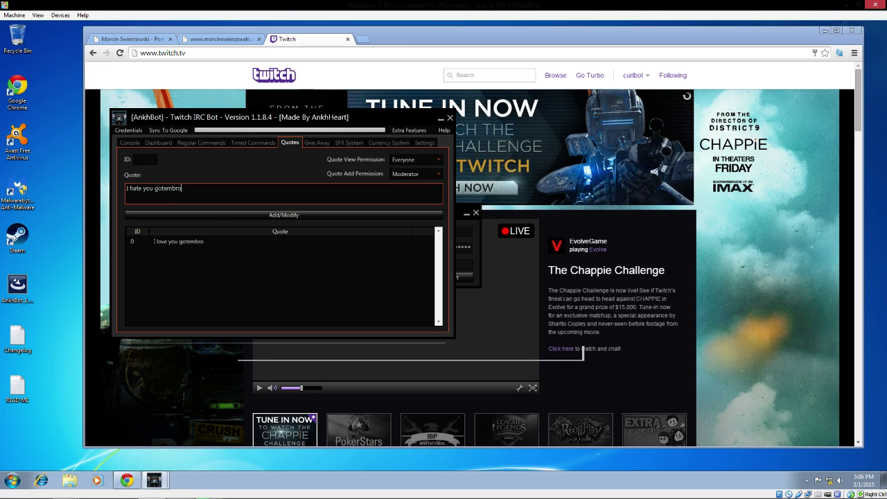
left_click(351, 215)
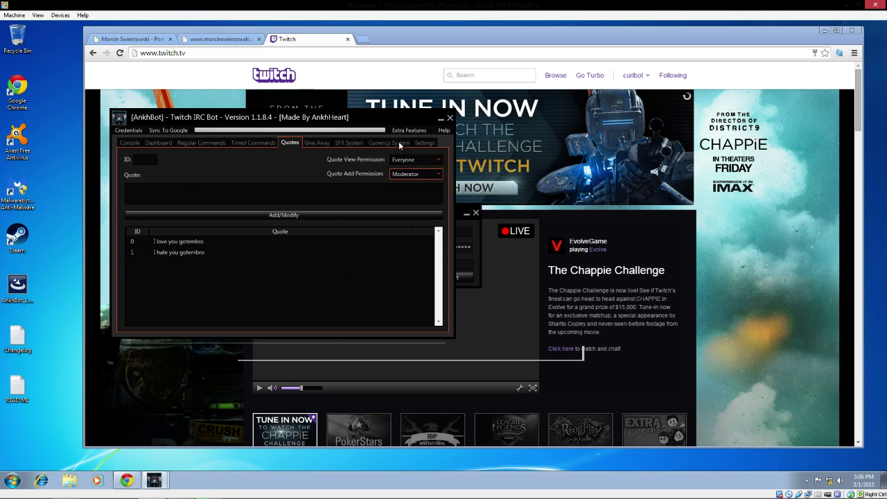
Step: Change the Quote View Permission to Subscriber
left_click(416, 160)
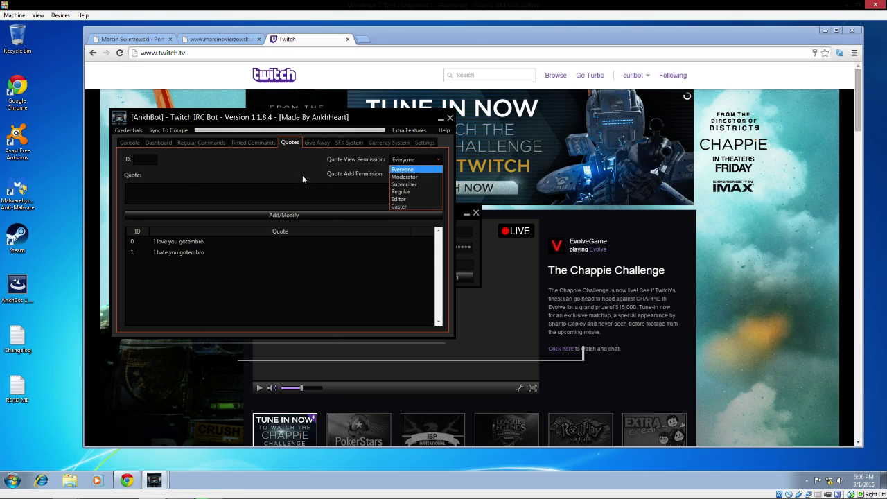
left_click(415, 169)
left_click(416, 160)
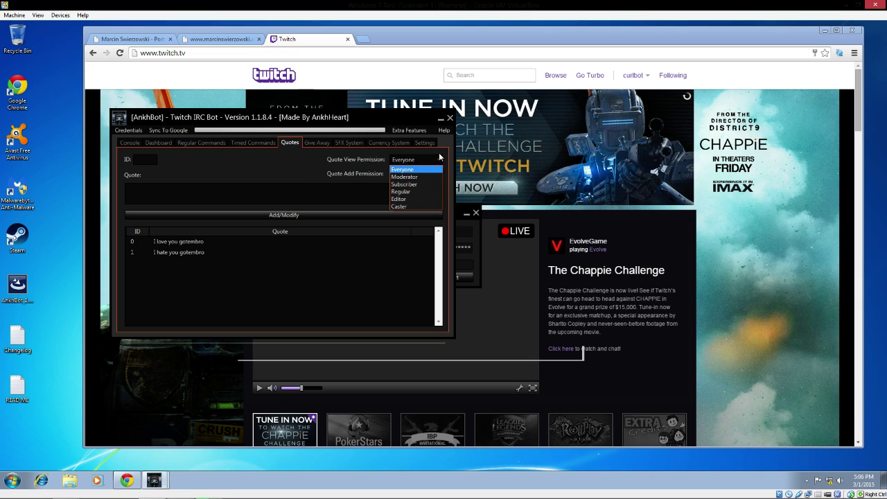
left_click(418, 185)
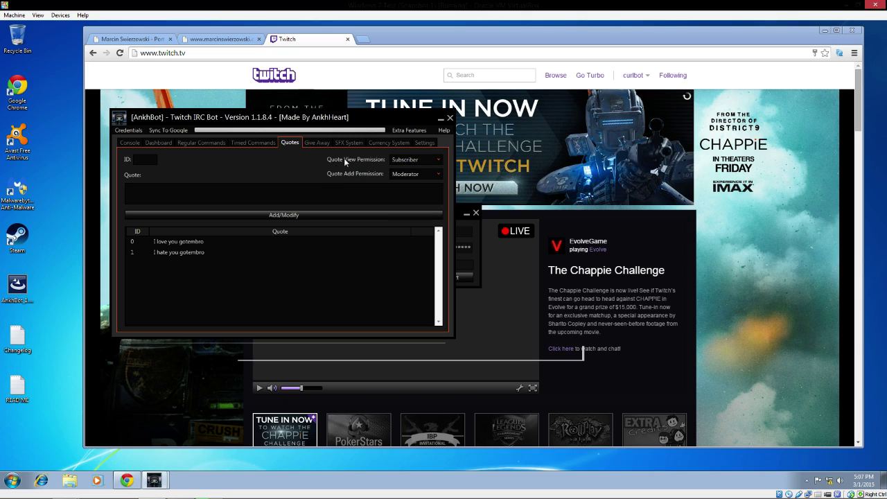
Step: Start a new quote 'The sub TS info is', leaving Quote Add Permission at Moderator
left_click(280, 194)
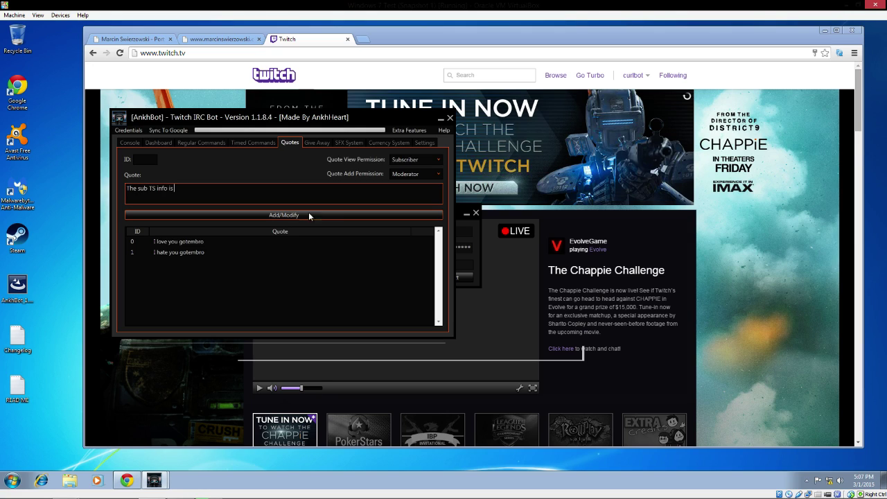
left_click(416, 174)
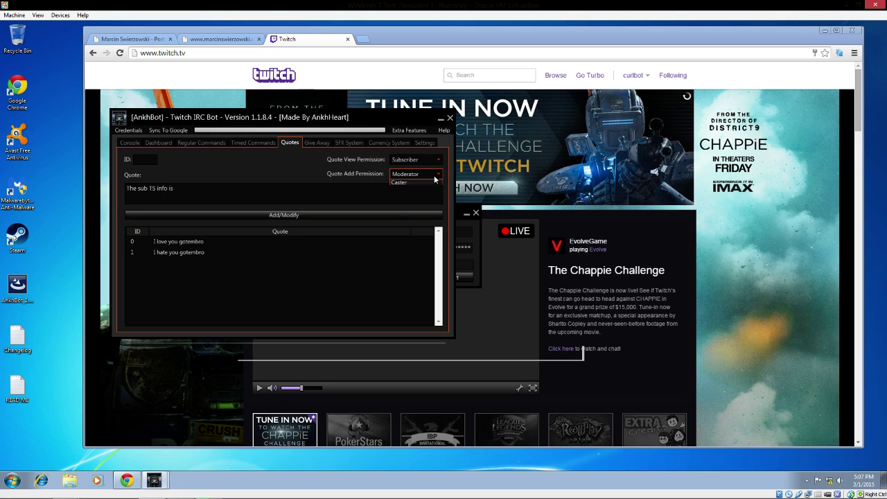
left_click(266, 182)
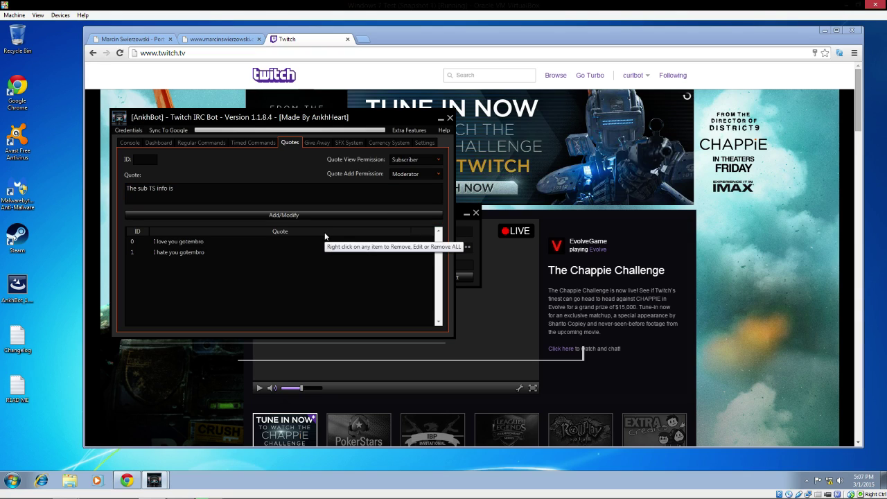
Step: Start the follower giveaway on keyword !raffle and allow entries, then return to Chrome
left_click(317, 144)
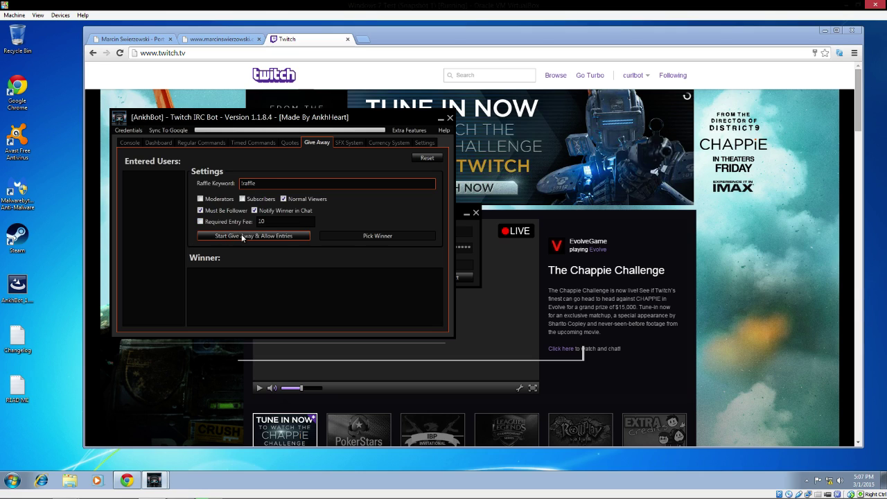
left_click(242, 236)
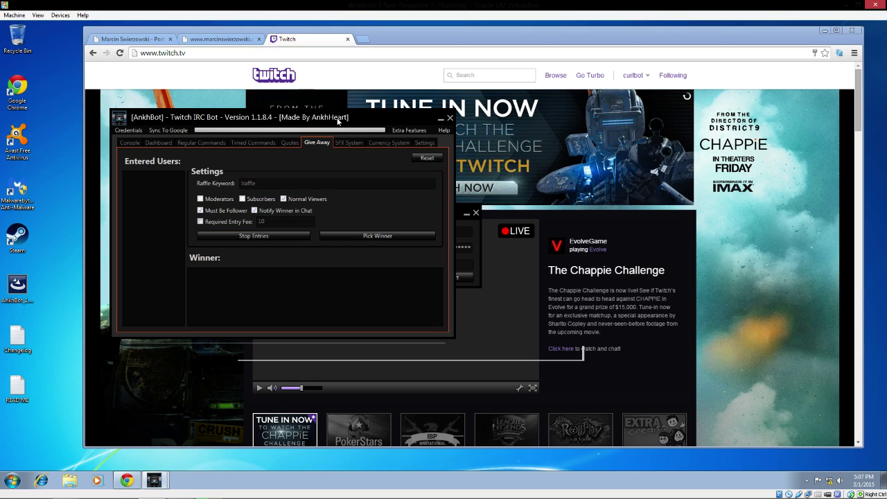
left_click(312, 53)
Step: Load the streamer's Twitch channel in Chrome and bring the bot's giveaway window forward
type("www.twitch.tv/q")
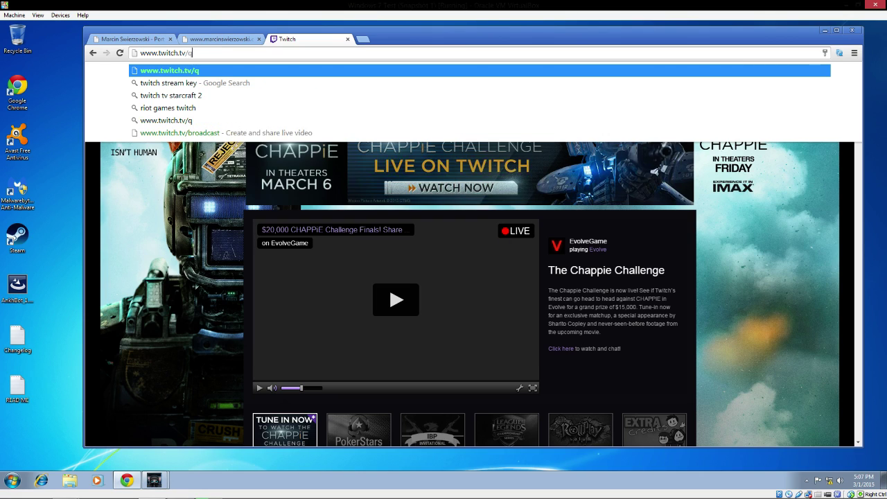
type("uad2kbro")
key("Return")
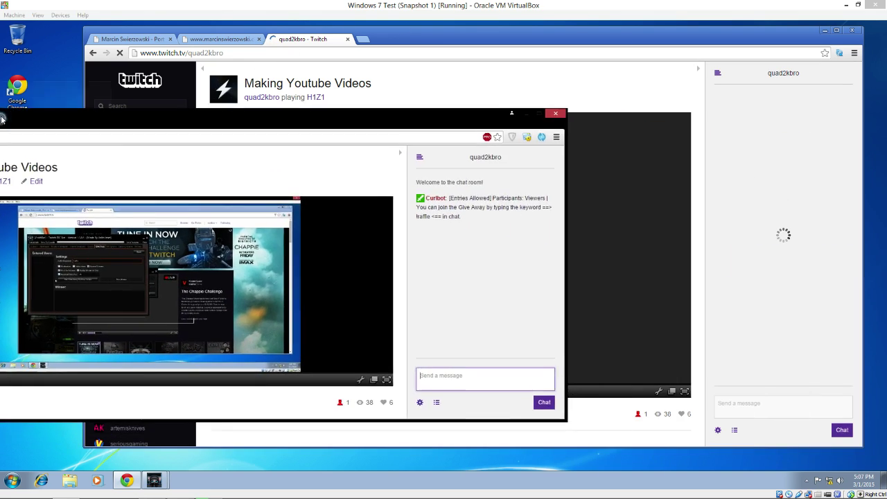
left_click_drag(1, 142, 83, 86)
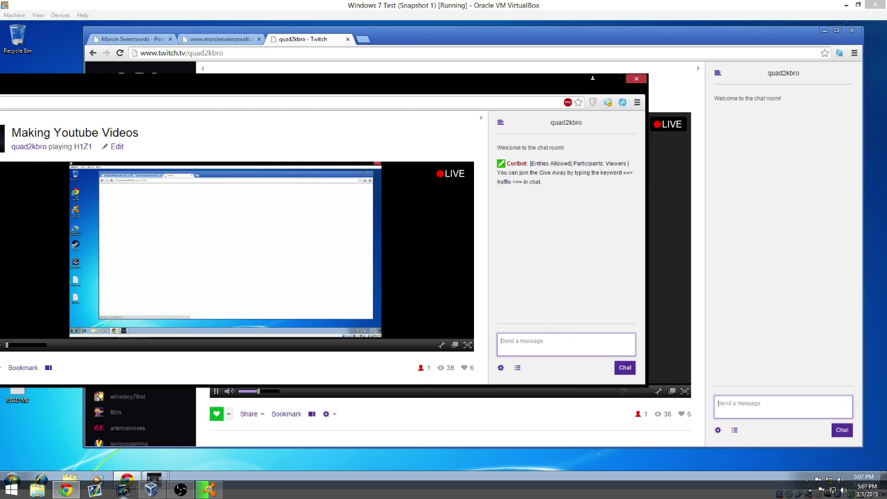
left_click(154, 480)
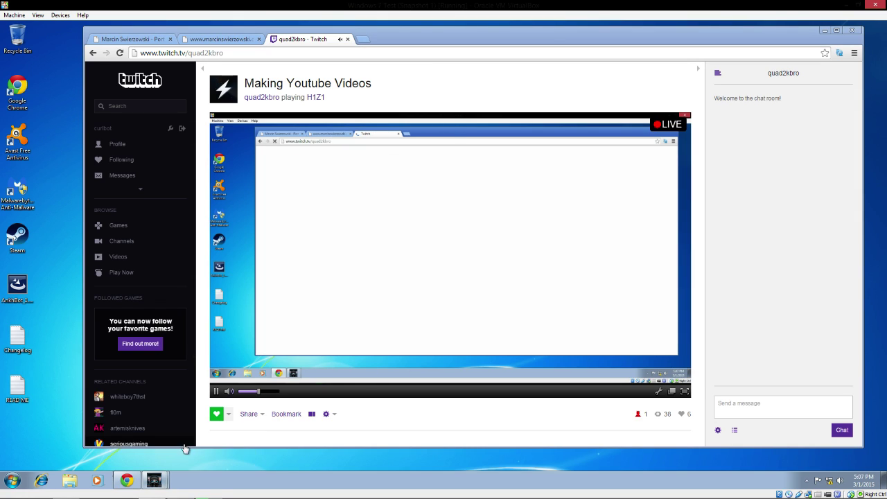
left_click(183, 443)
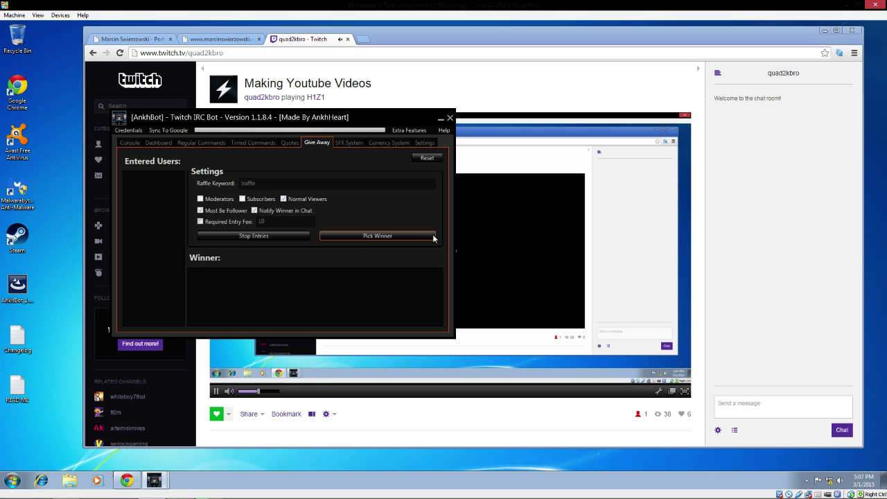
Step: Post !raffle in chat from the bot account, then from the streamer's chat window
left_click(742, 402)
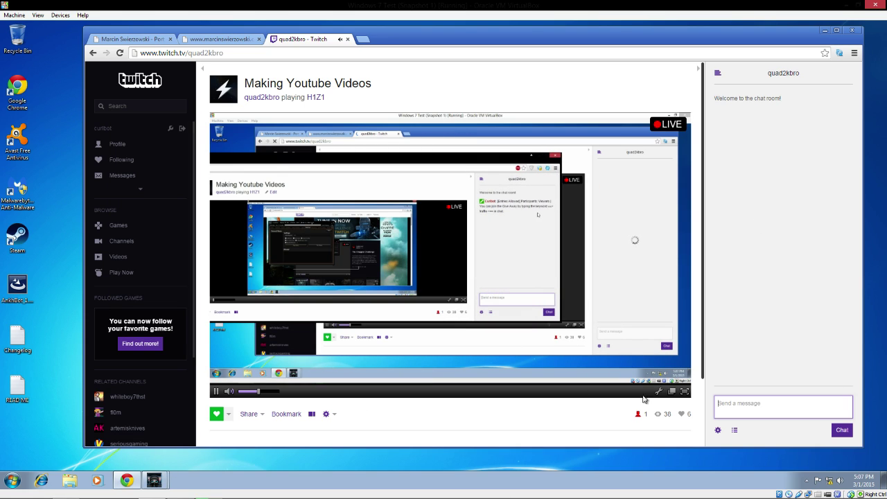
type("!raffle")
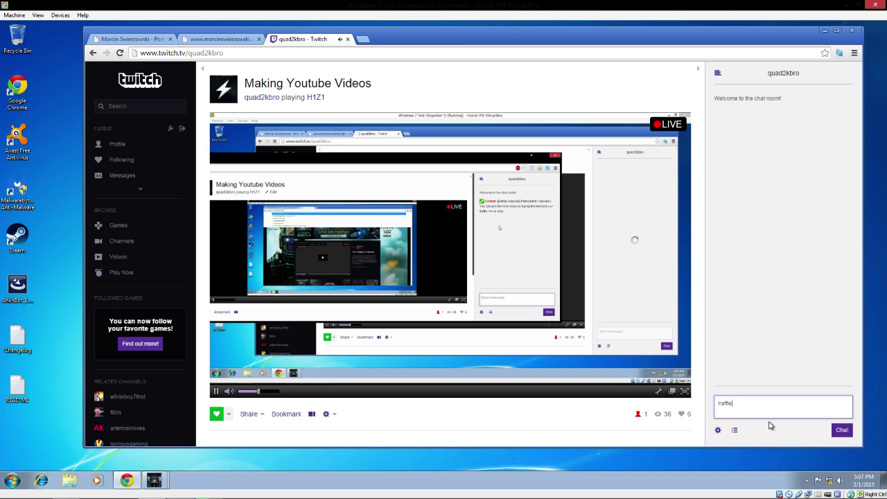
key("Return")
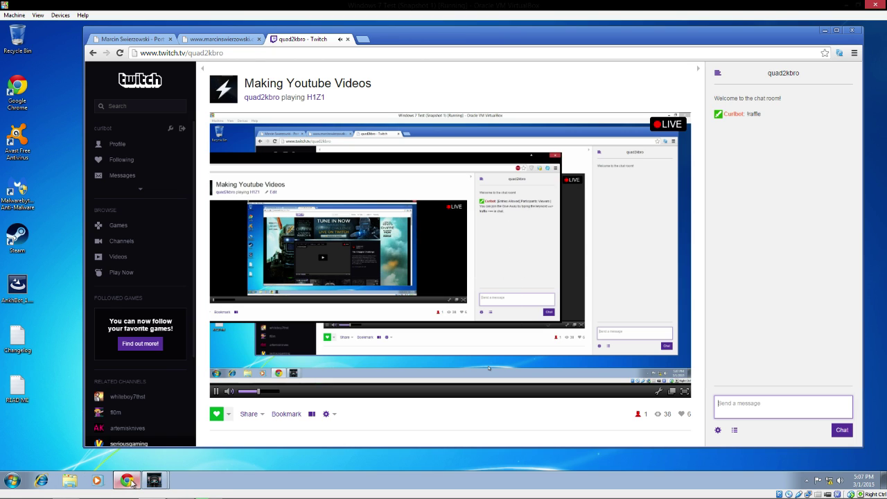
left_click(64, 491)
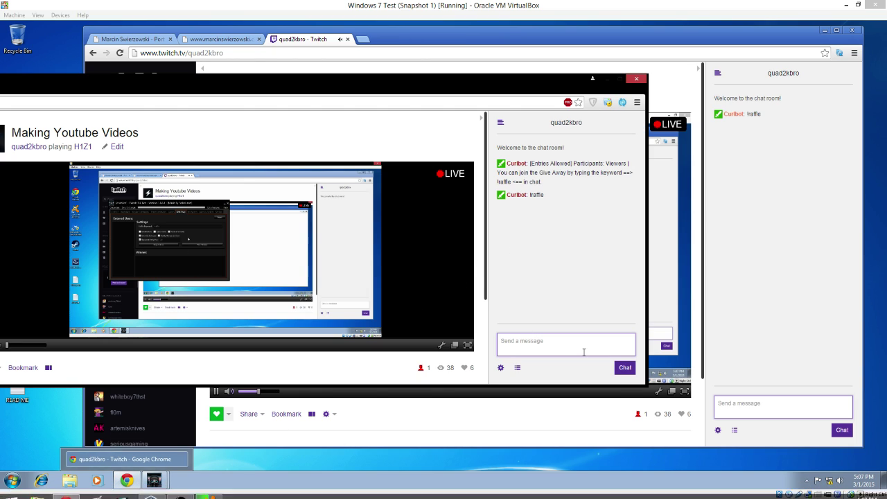
left_click(560, 342)
type("!raffle")
key("Return")
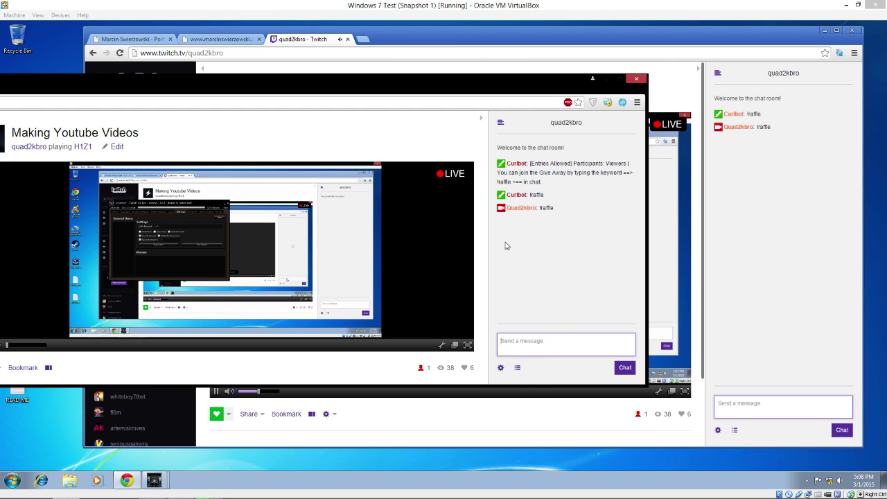
left_click_drag(443, 77, 640, 54)
Step: Try picking a raffle winner, dismiss the not-enough-entries warning, and view the SFX System settings
left_click(154, 480)
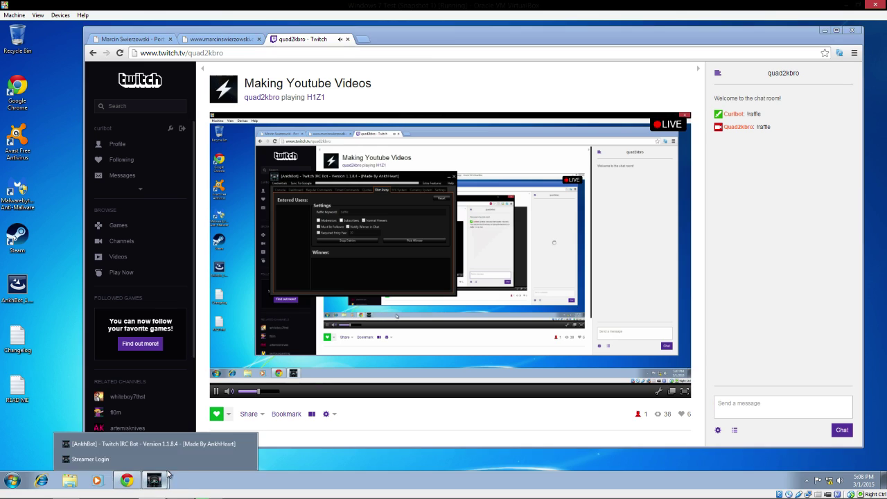
left_click(201, 445)
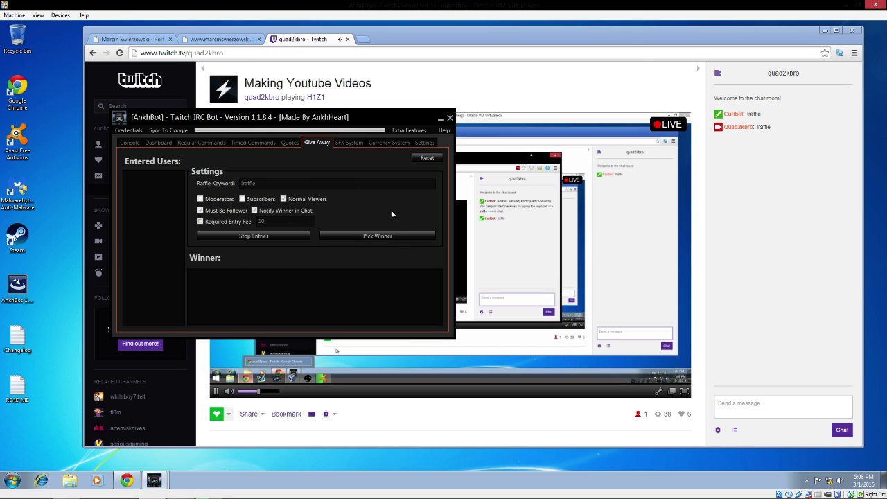
left_click(376, 234)
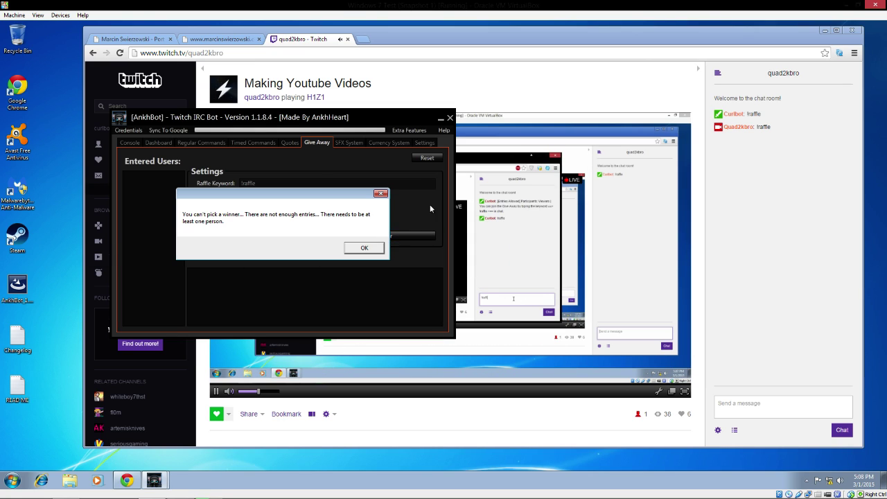
left_click(373, 247)
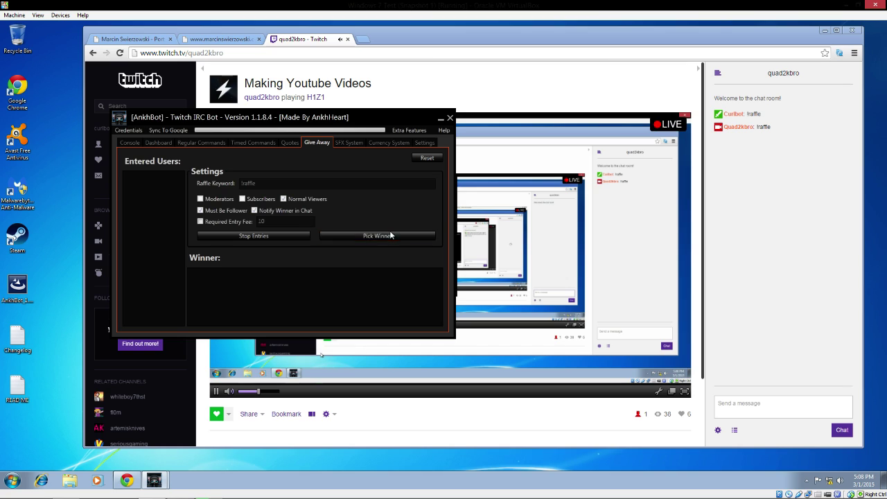
left_click(346, 142)
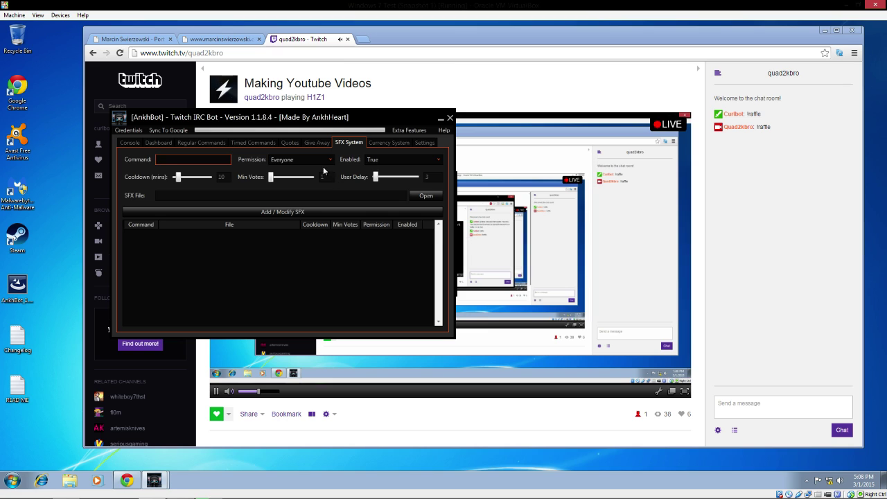
Step: Move to the Currency System settings showing the !points currency and 250-point regular threshold
left_click(384, 143)
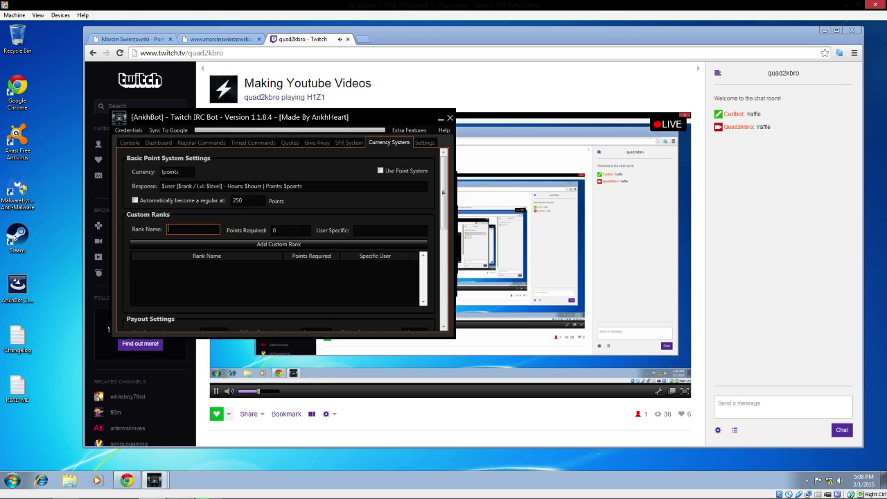
left_click(202, 224)
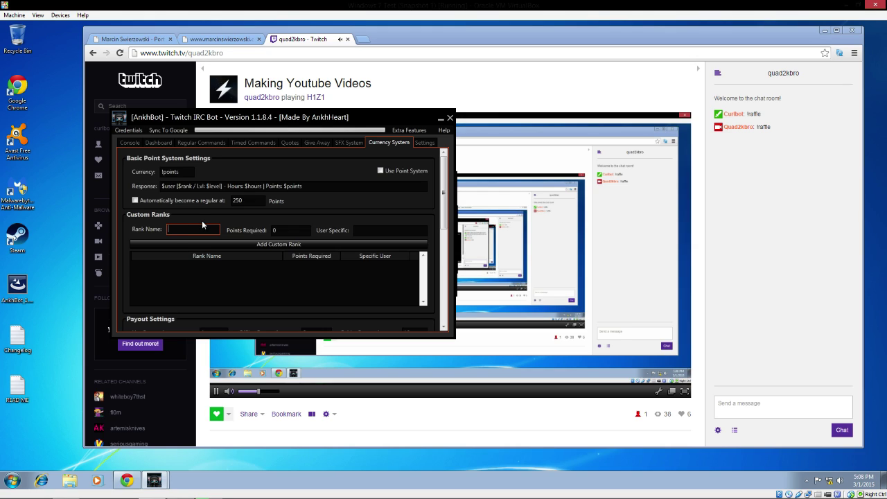